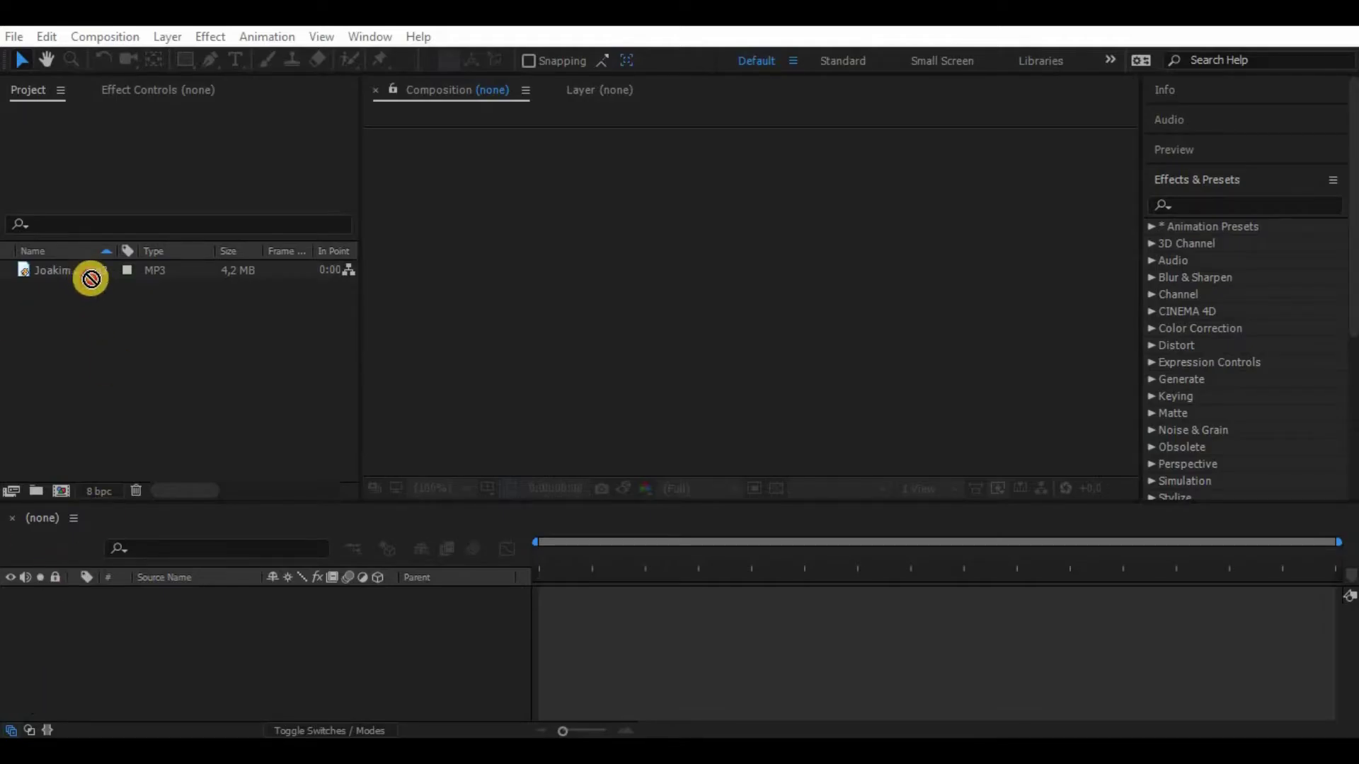
Create a composition from the MP3 track and add a 1920 x 1080 dark gray solid layer to it
left_click_drag(91, 278, 655, 670)
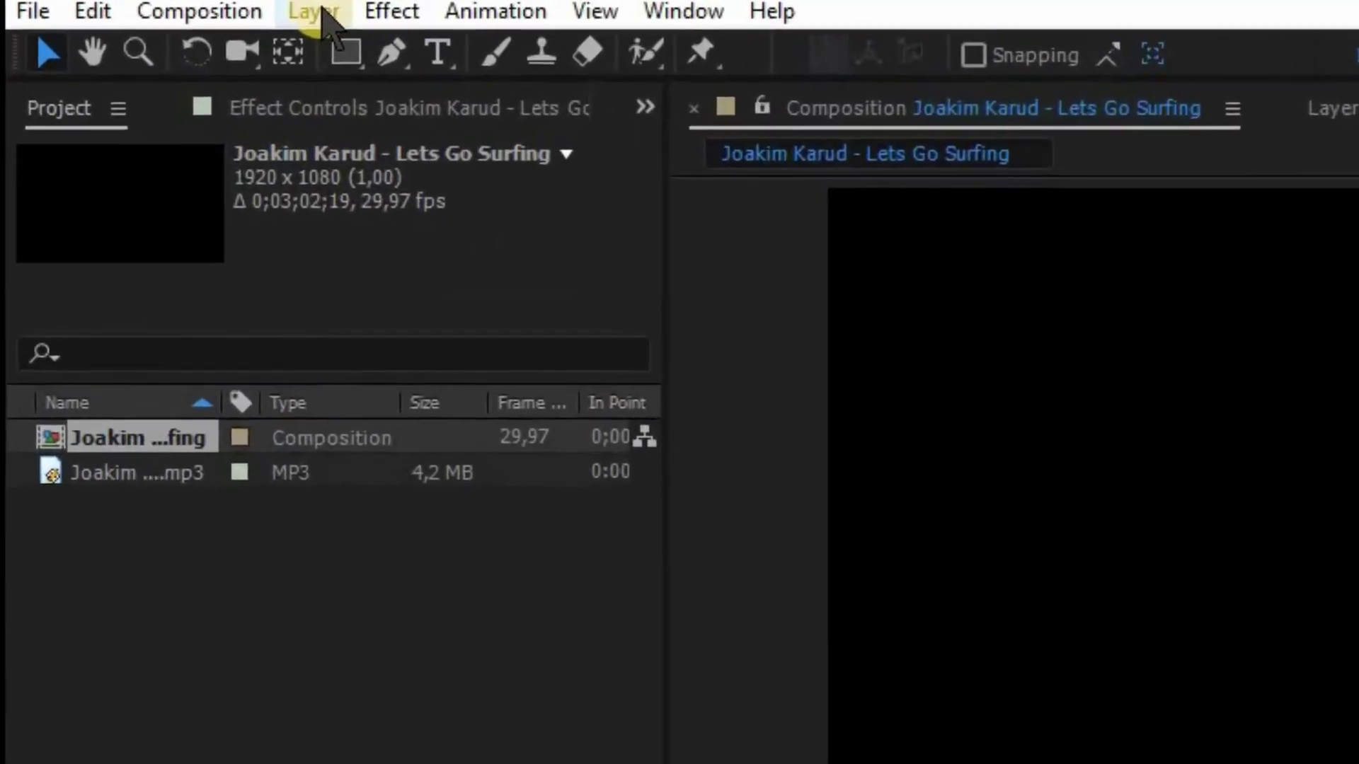
left_click(320, 13)
mouse_move(453, 12)
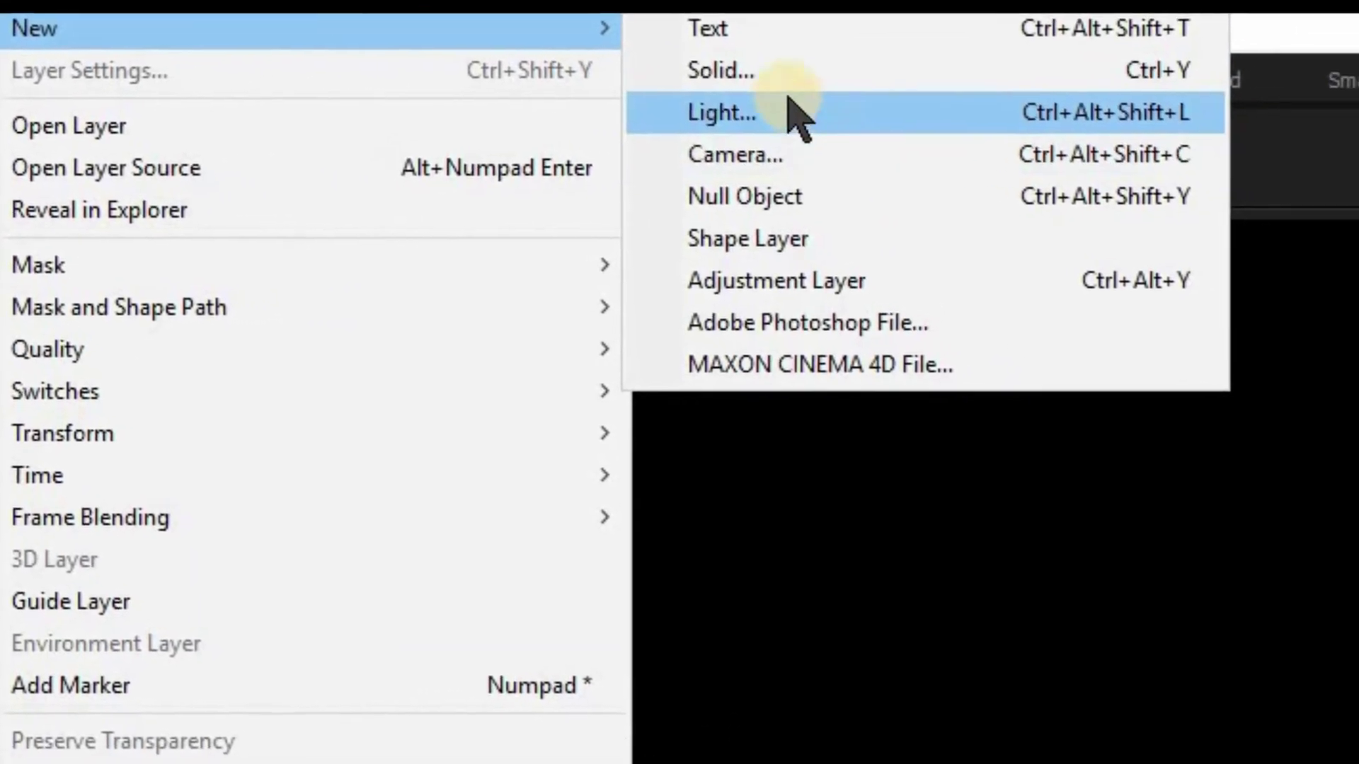
left_click(779, 71)
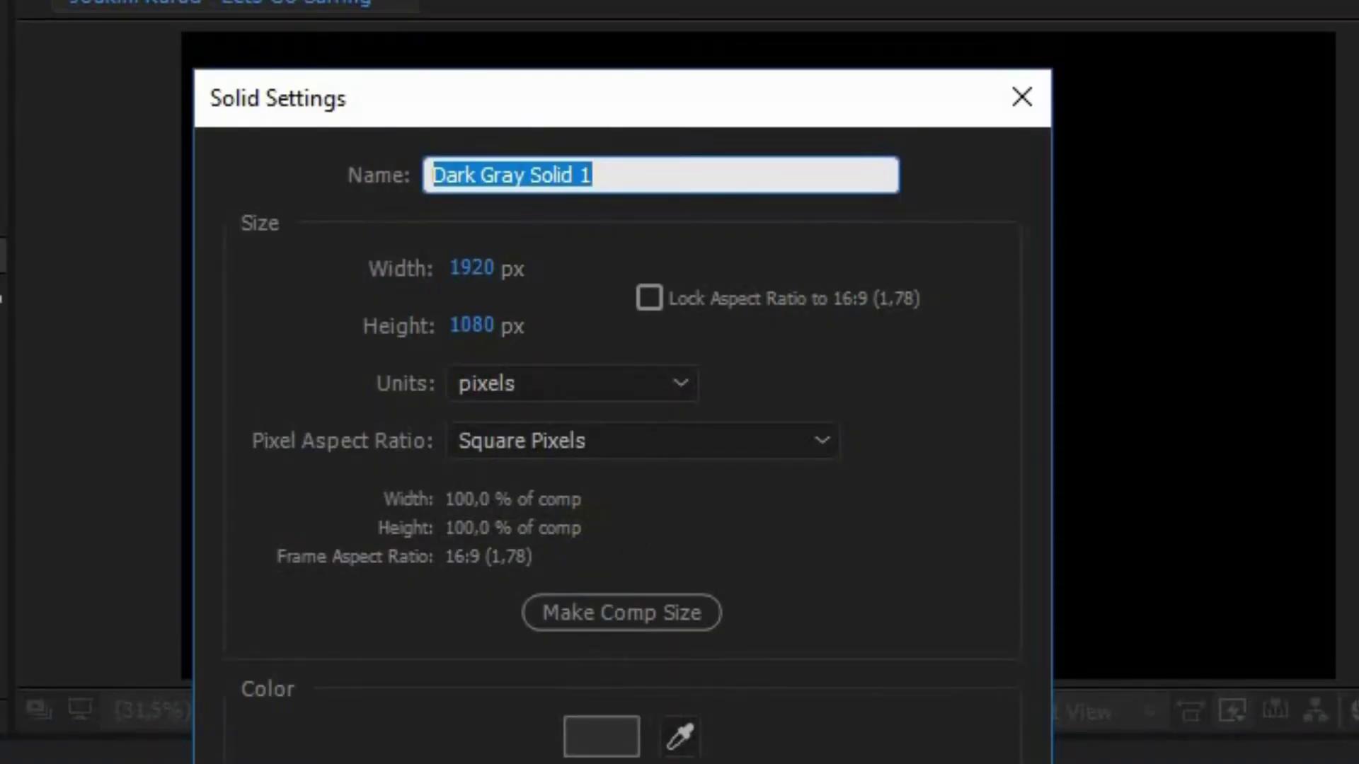
left_click(744, 595)
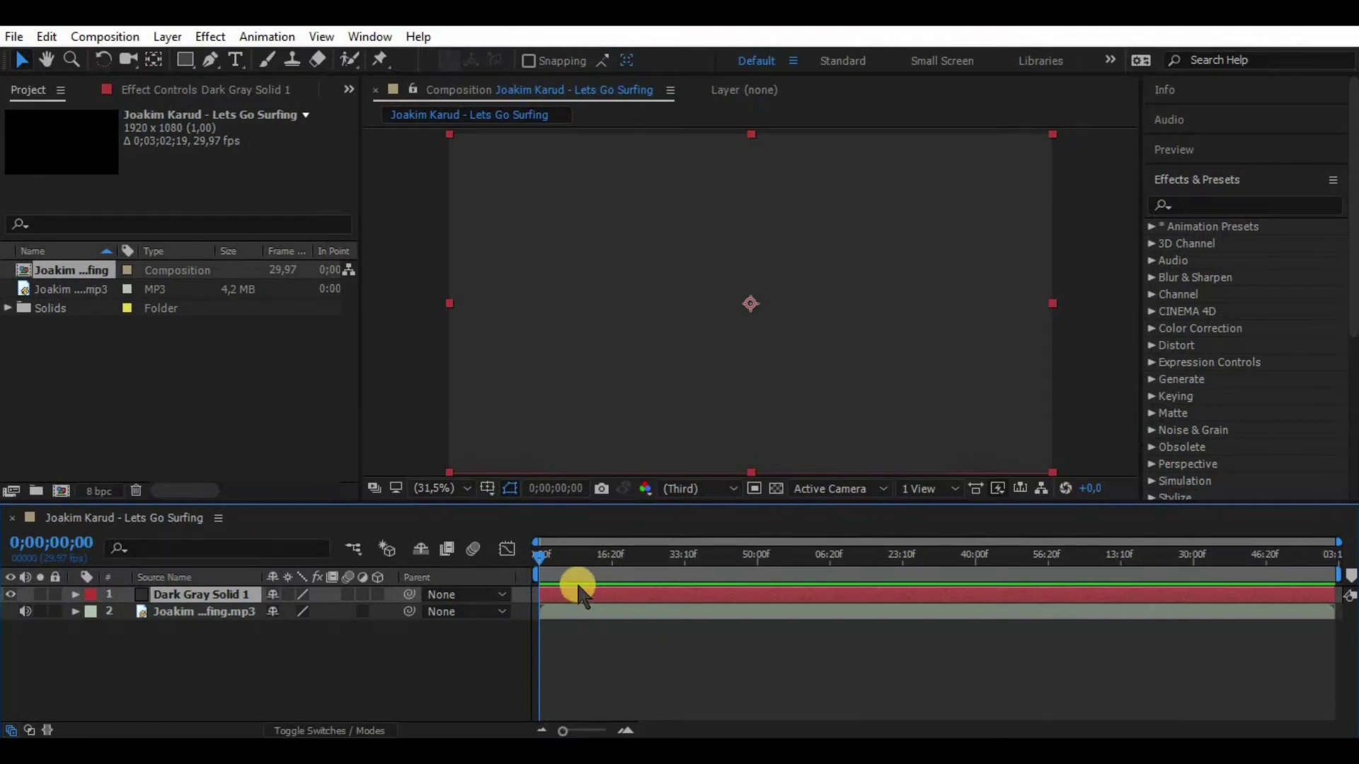
Apply the Audio Spectrum effect to the dark gray solid and set its audio layer to the MP3 track
left_click(211, 37)
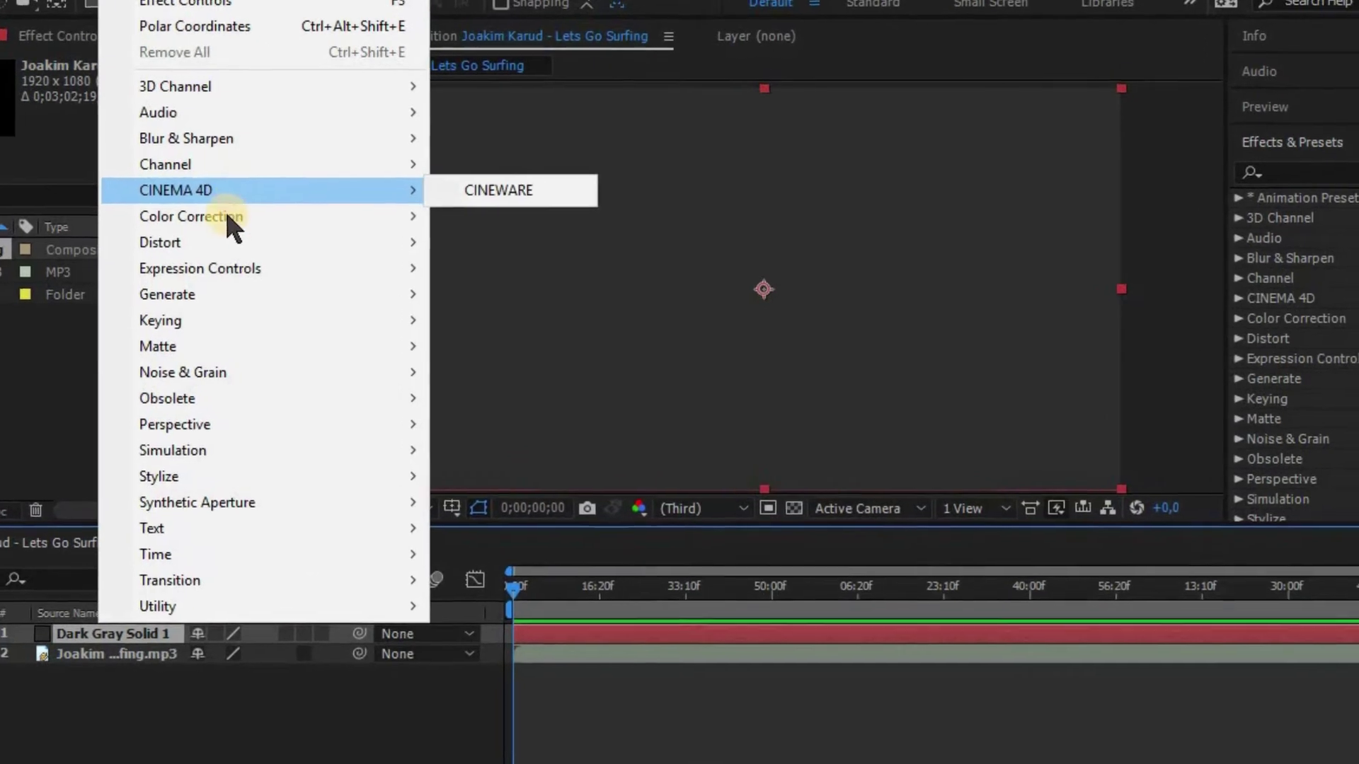
mouse_move(407, 294)
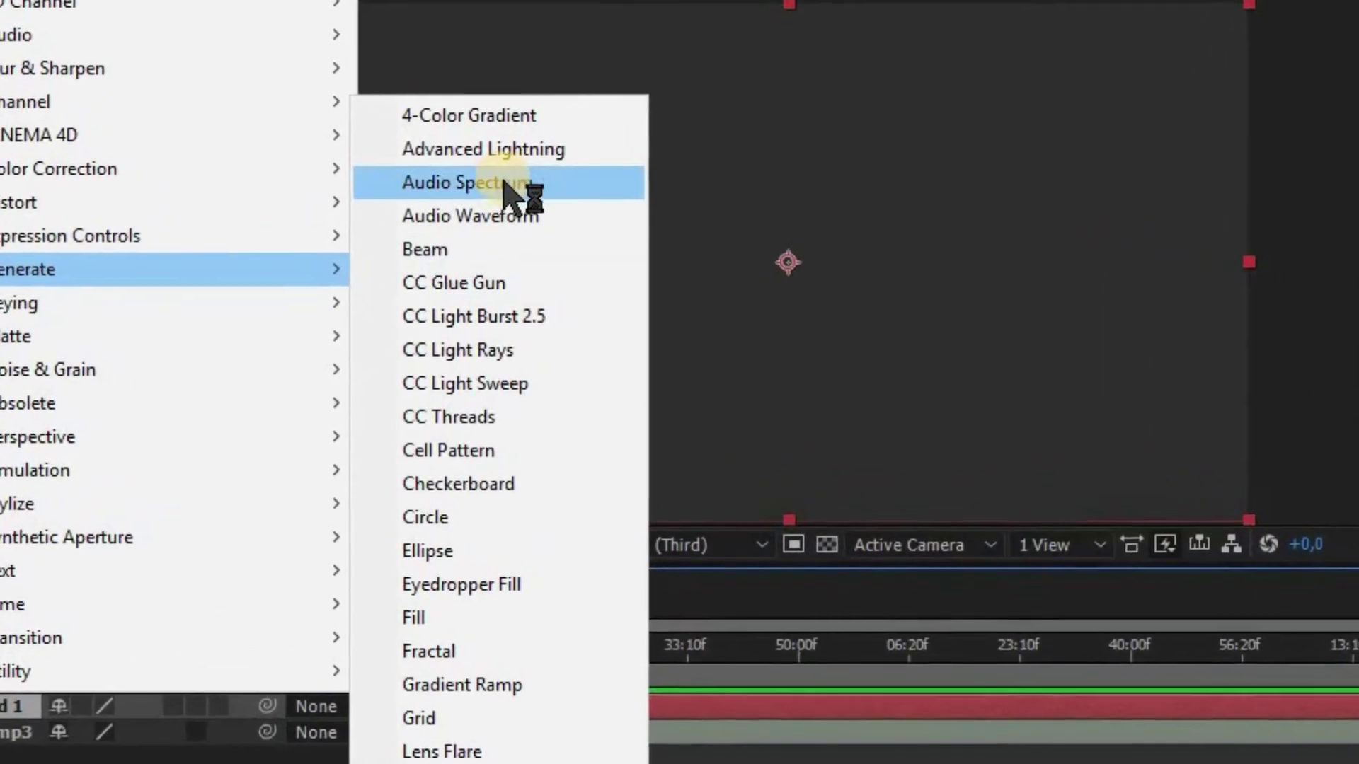
left_click(506, 193)
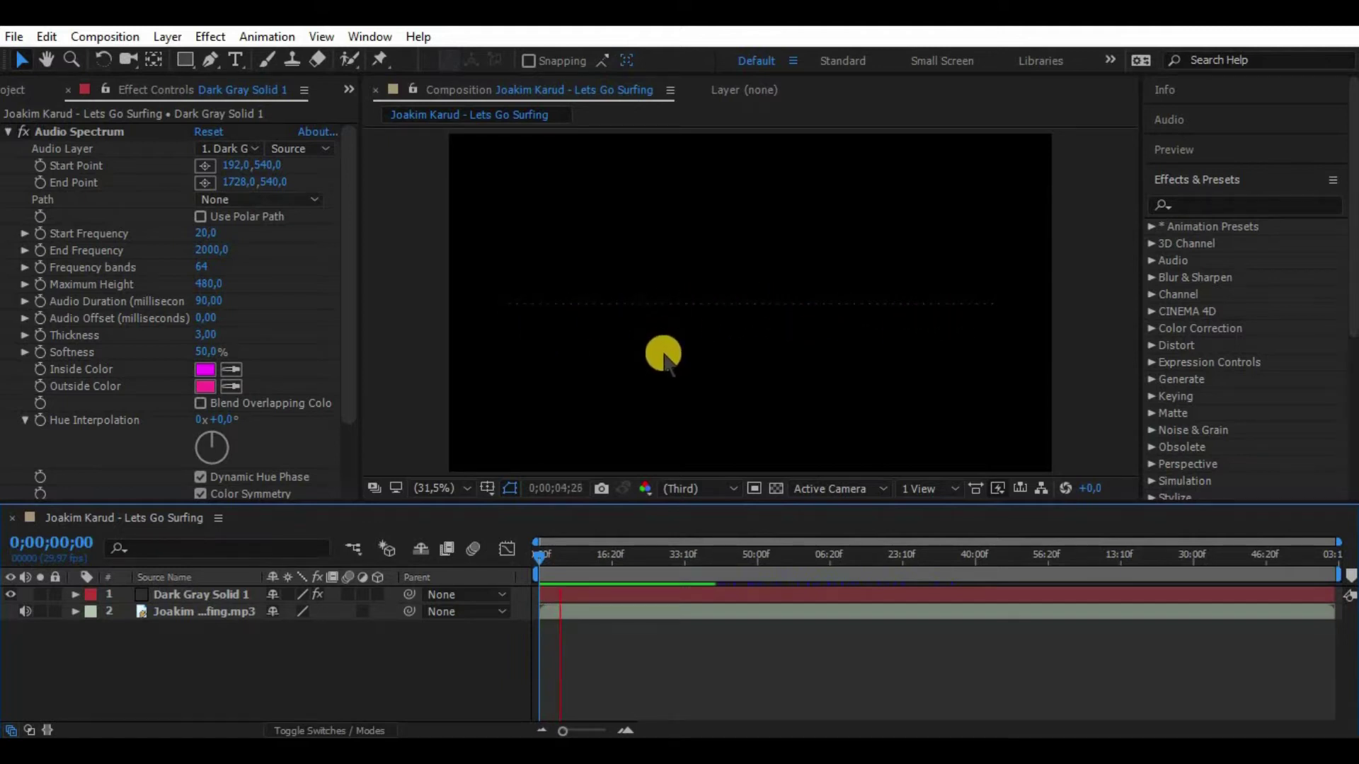
left_click_drag(563, 559, 522, 562)
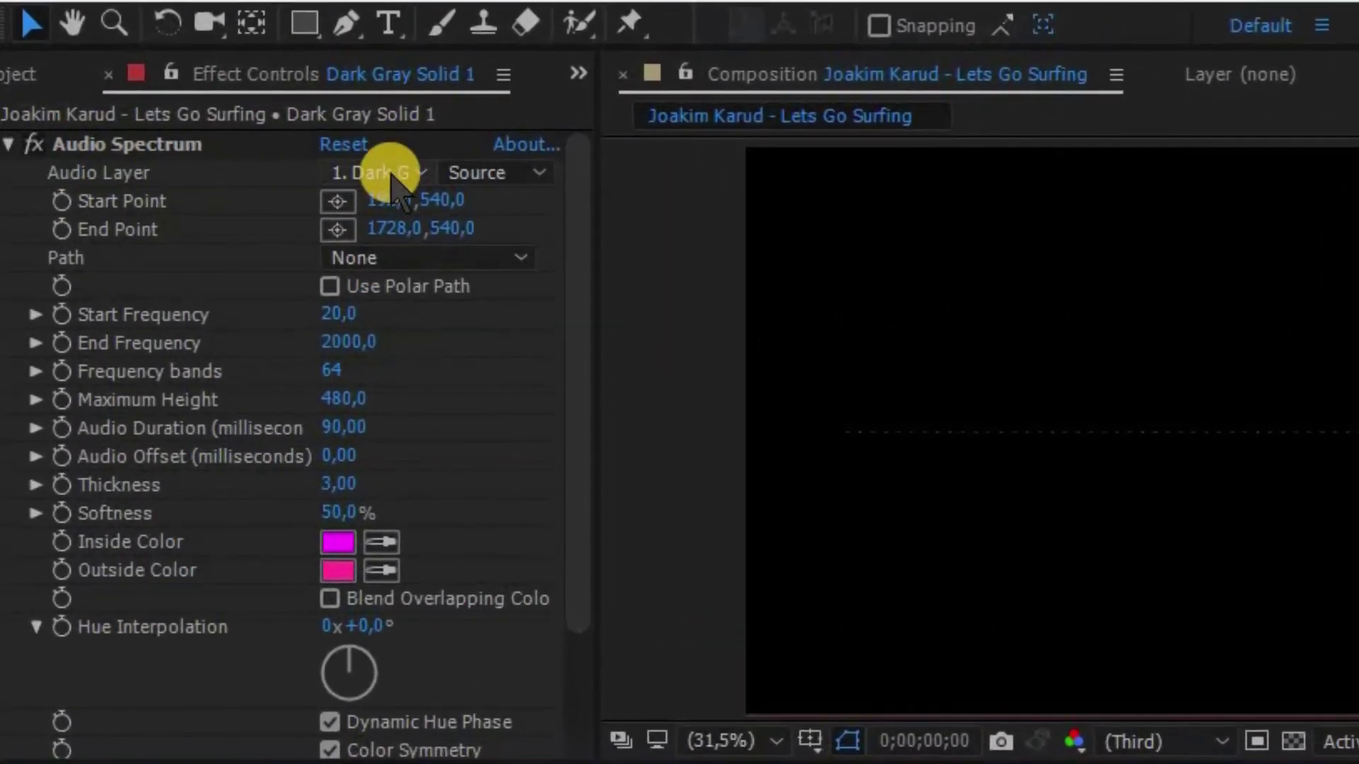
left_click(392, 174)
left_click(439, 299)
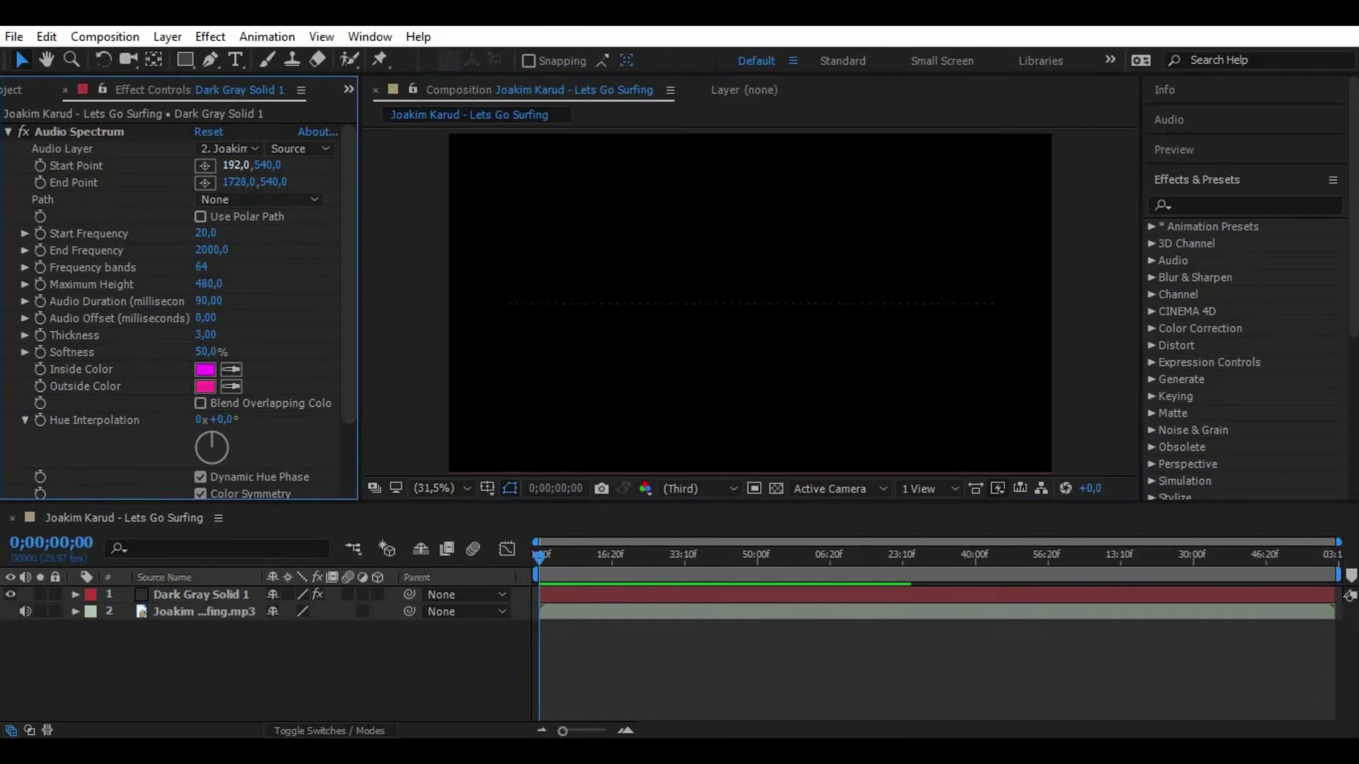
Try a slanted spectrum line with start point 160, 854 and end point 1110, 999, and preview it
left_click_drag(241, 165, 652, 261)
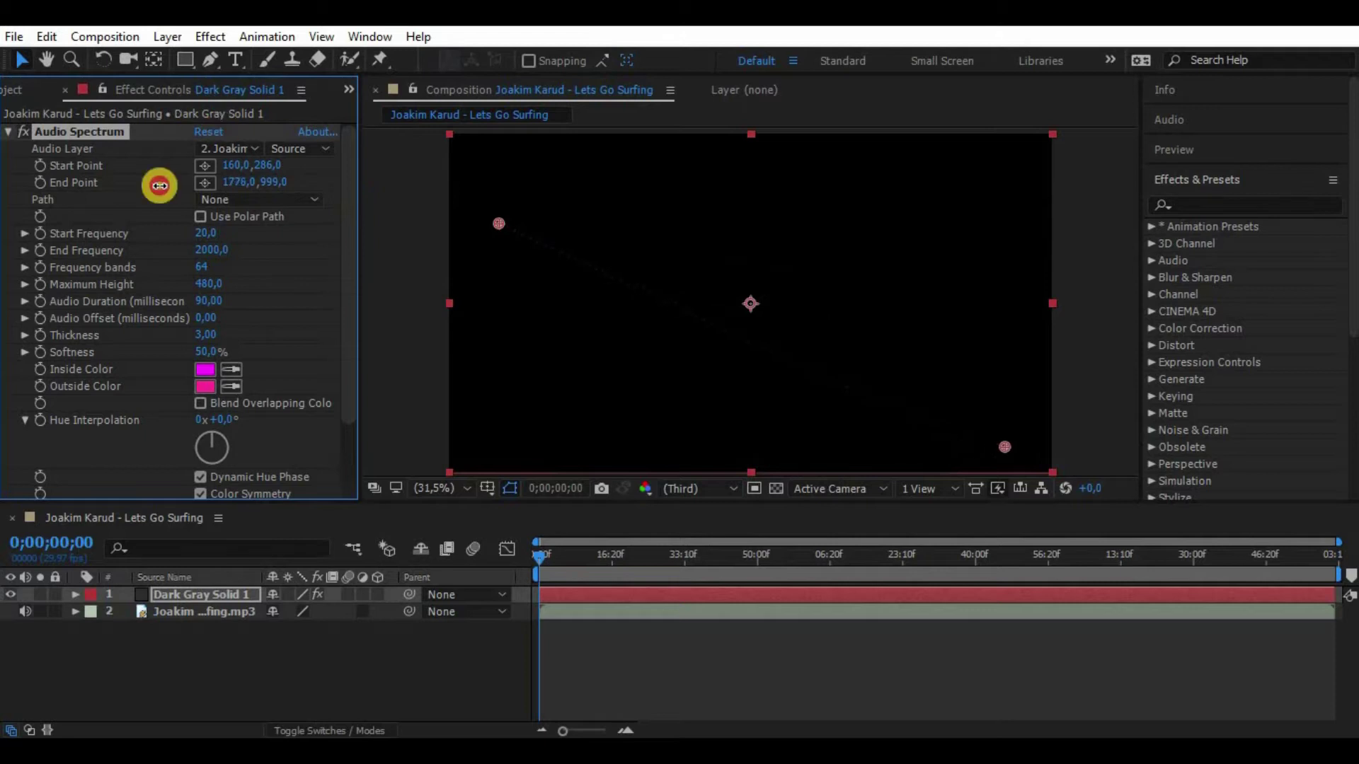
mouse_move(159, 185)
left_mouse_down()
mouse_move(236, 190)
mouse_move(257, 177)
mouse_move(272, 202)
mouse_move(734, 258)
mouse_move(557, 613)
left_mouse_up()
key("space")
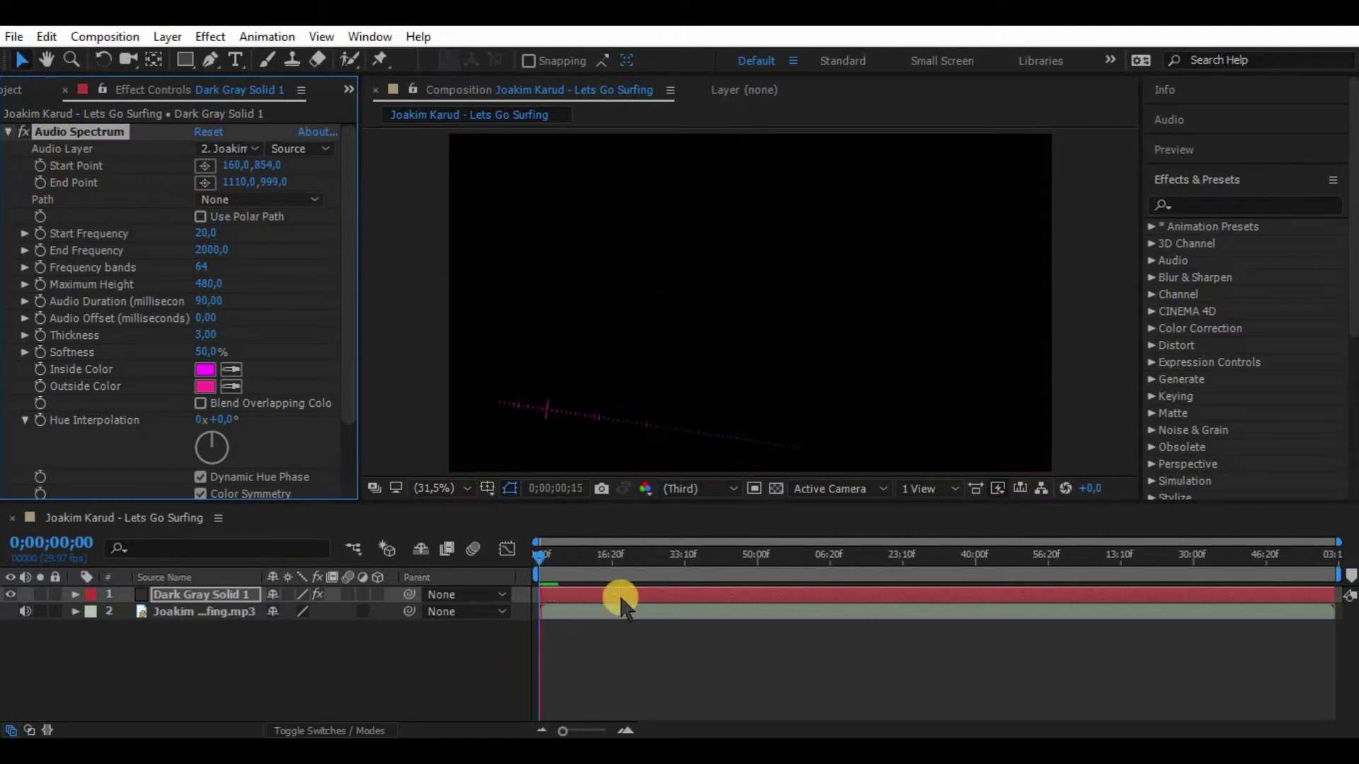
key("space")
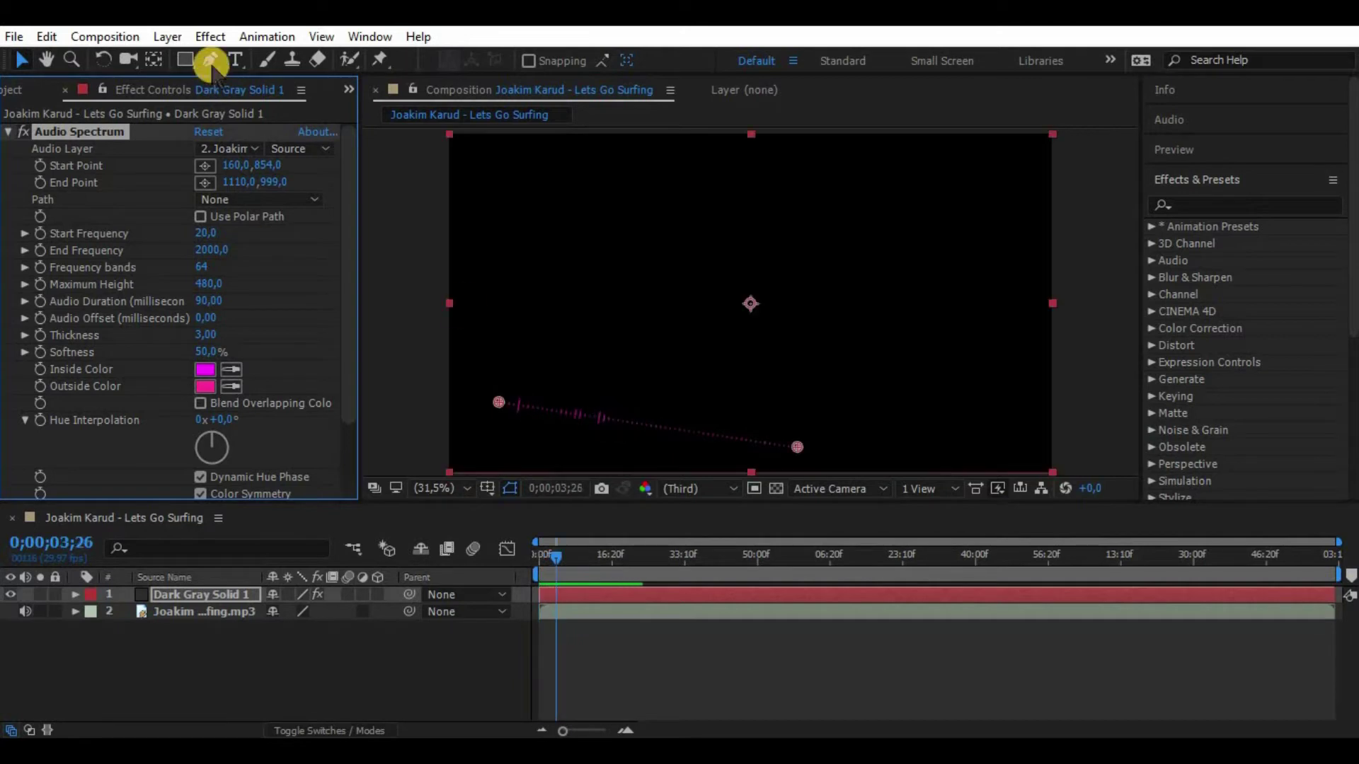
Draw a freeform curved mask path across the solid with the Pen tool
left_click(210, 60)
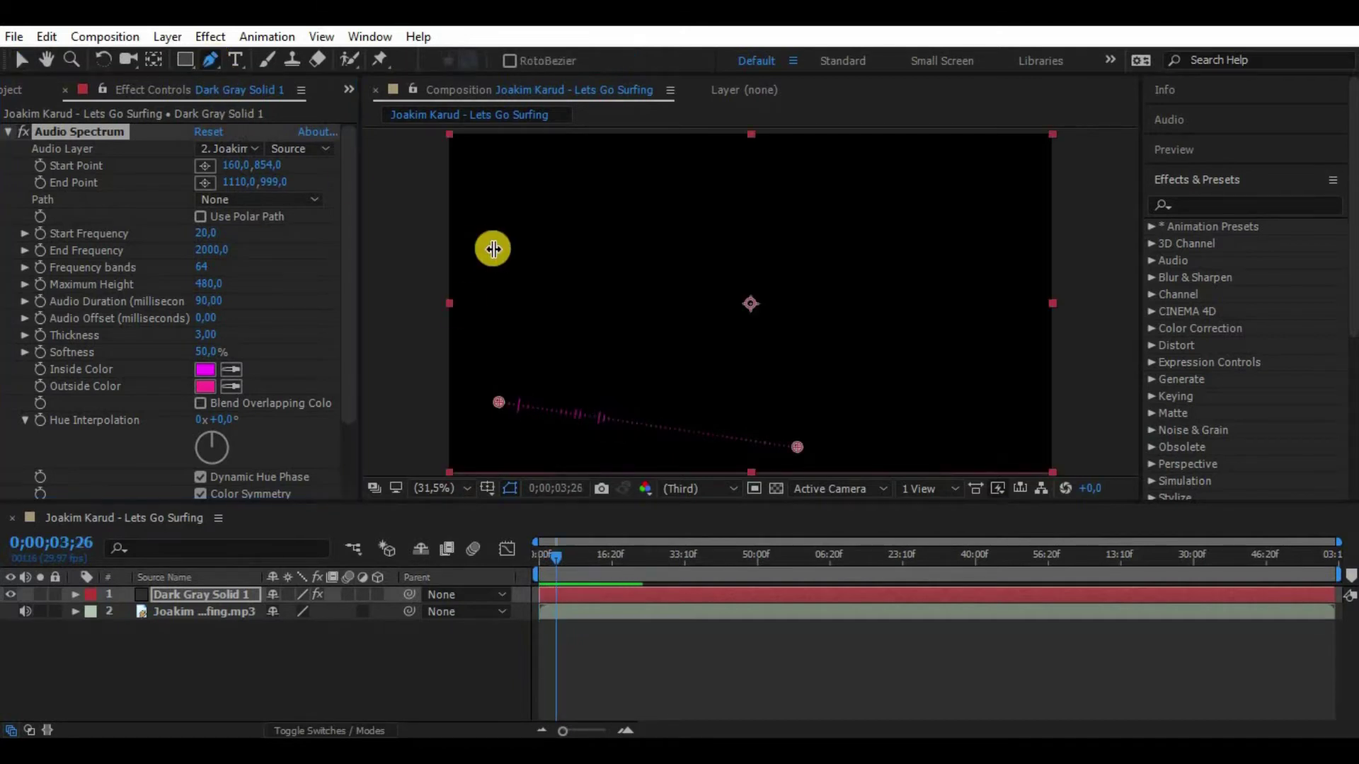
left_click(493, 250)
key("ctrl+z")
left_click(605, 230)
left_click_drag(494, 287, 850, 310)
left_click_drag(883, 382, 761, 198)
left_click_drag(705, 247, 953, 177)
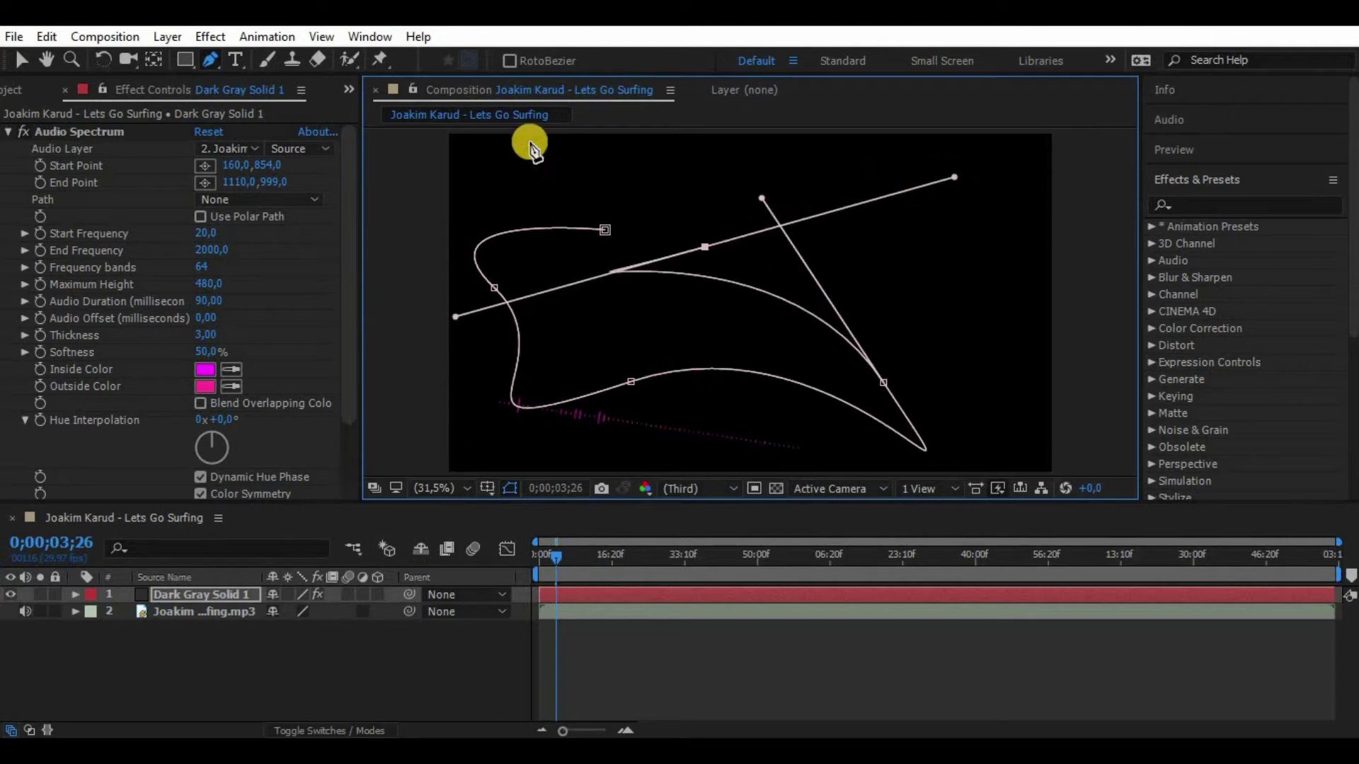
Try Mask 1 as the path that the audio spectrum follows
left_click(236, 201)
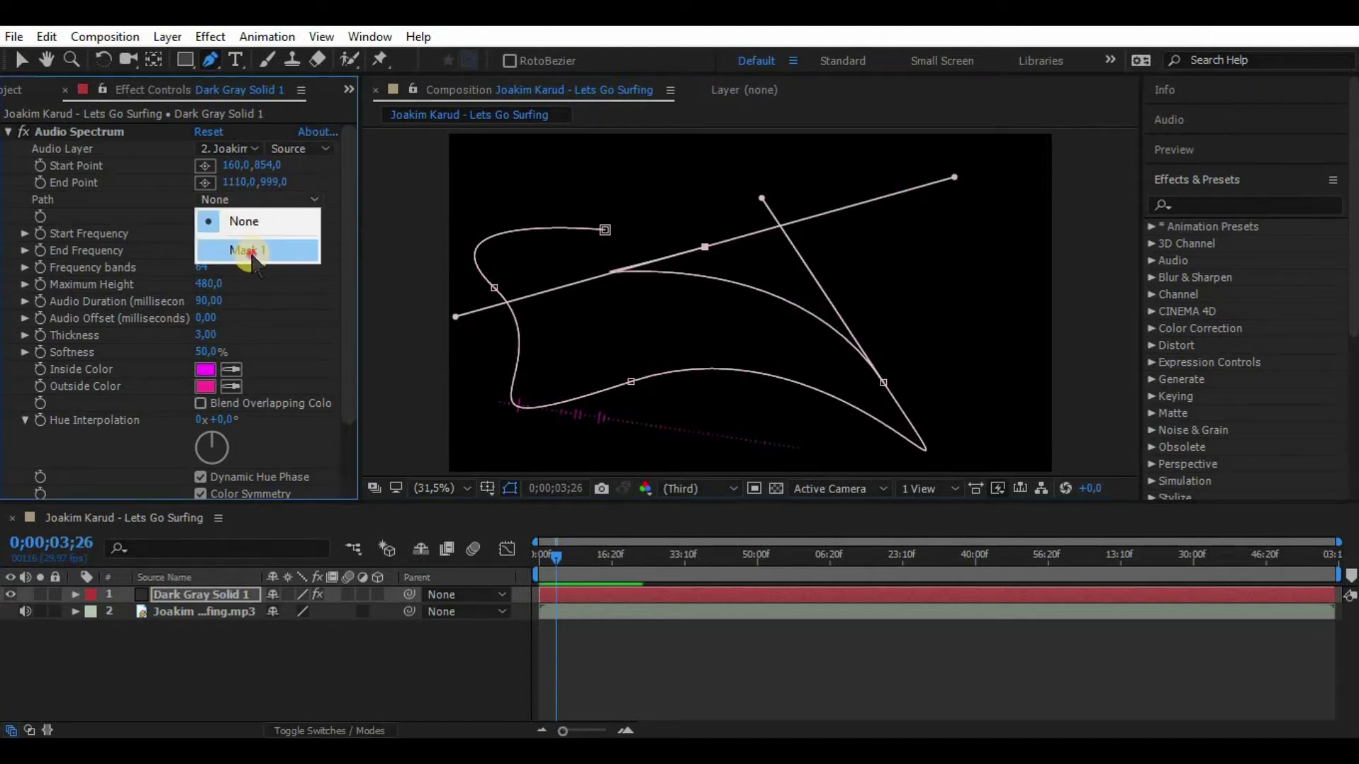
left_click(243, 252)
left_click(548, 553)
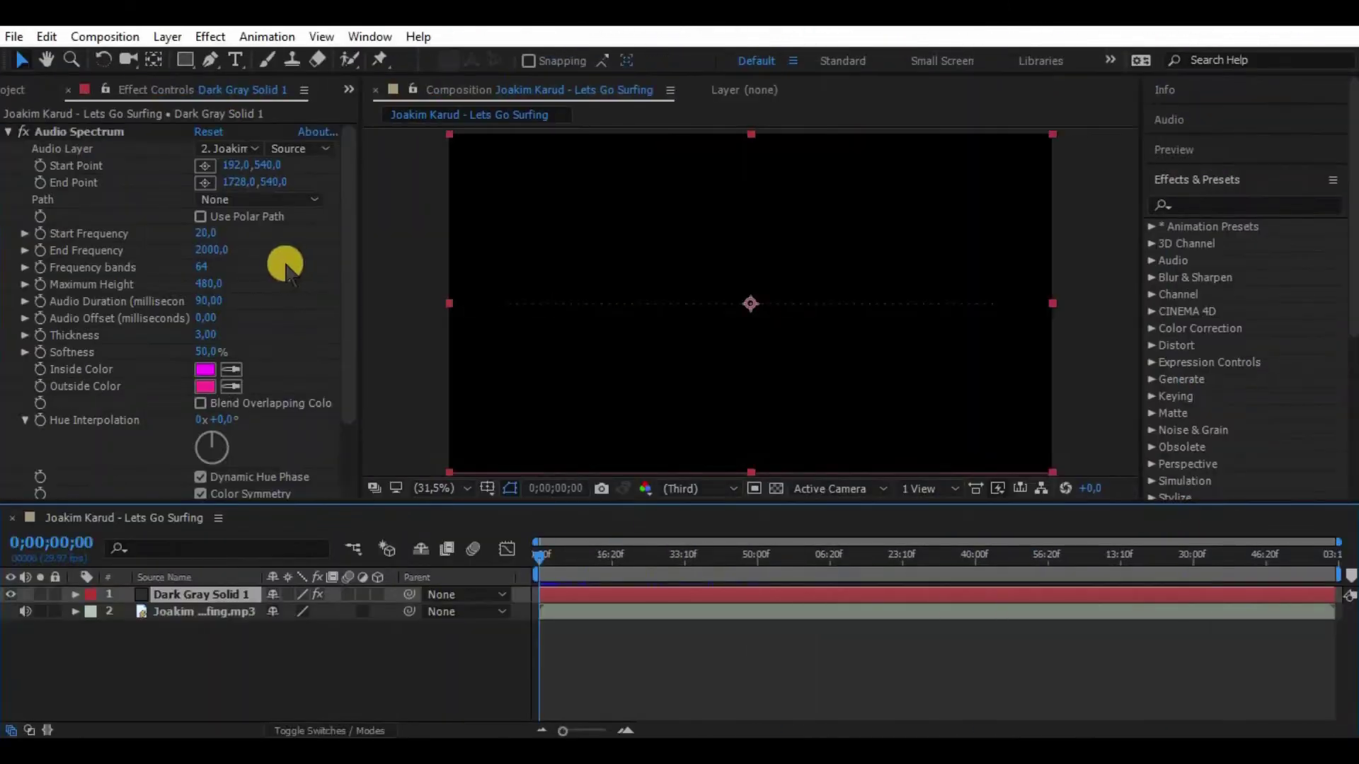
Set the spectrum's start frequency to 1, preview the result, and return to the beginning of the composition
left_click(212, 234)
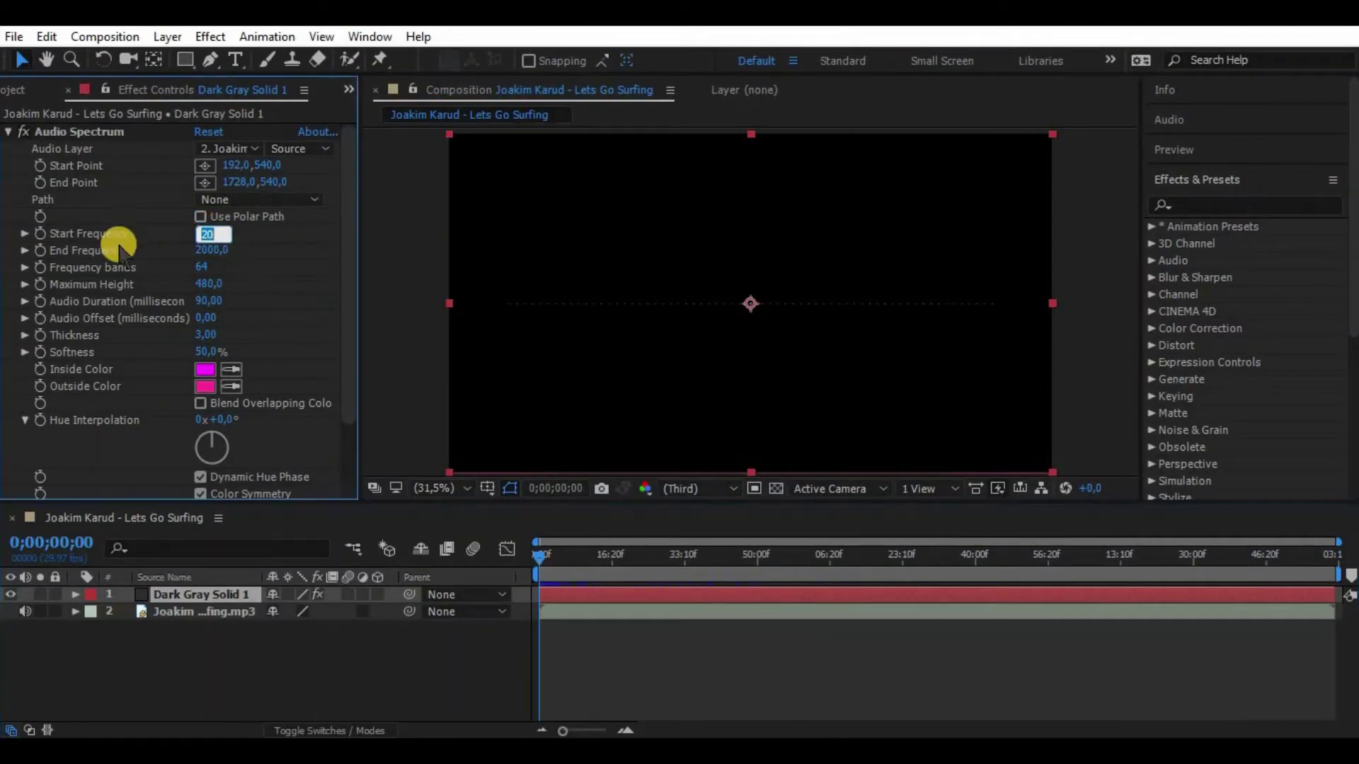
left_click(270, 263)
left_click_drag(211, 233, 100, 222)
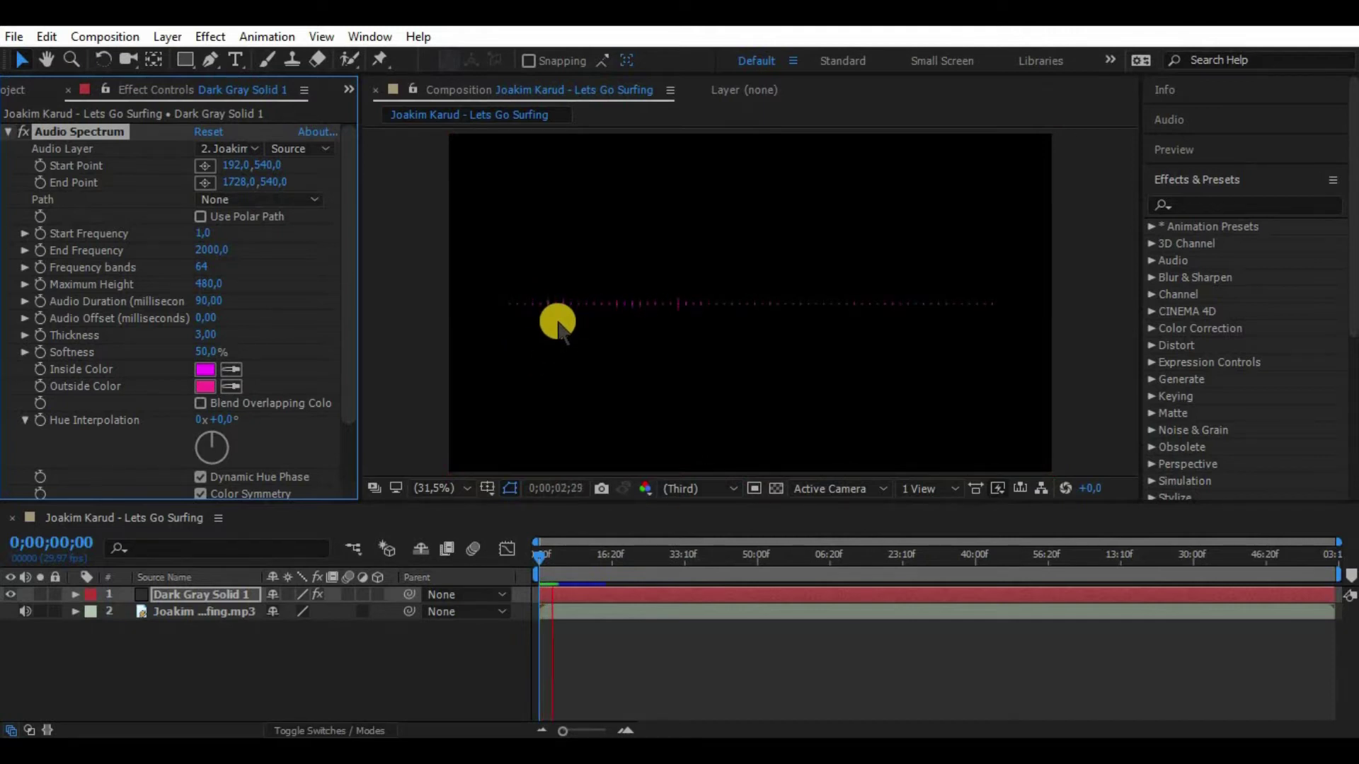
key("space")
left_click(536, 556)
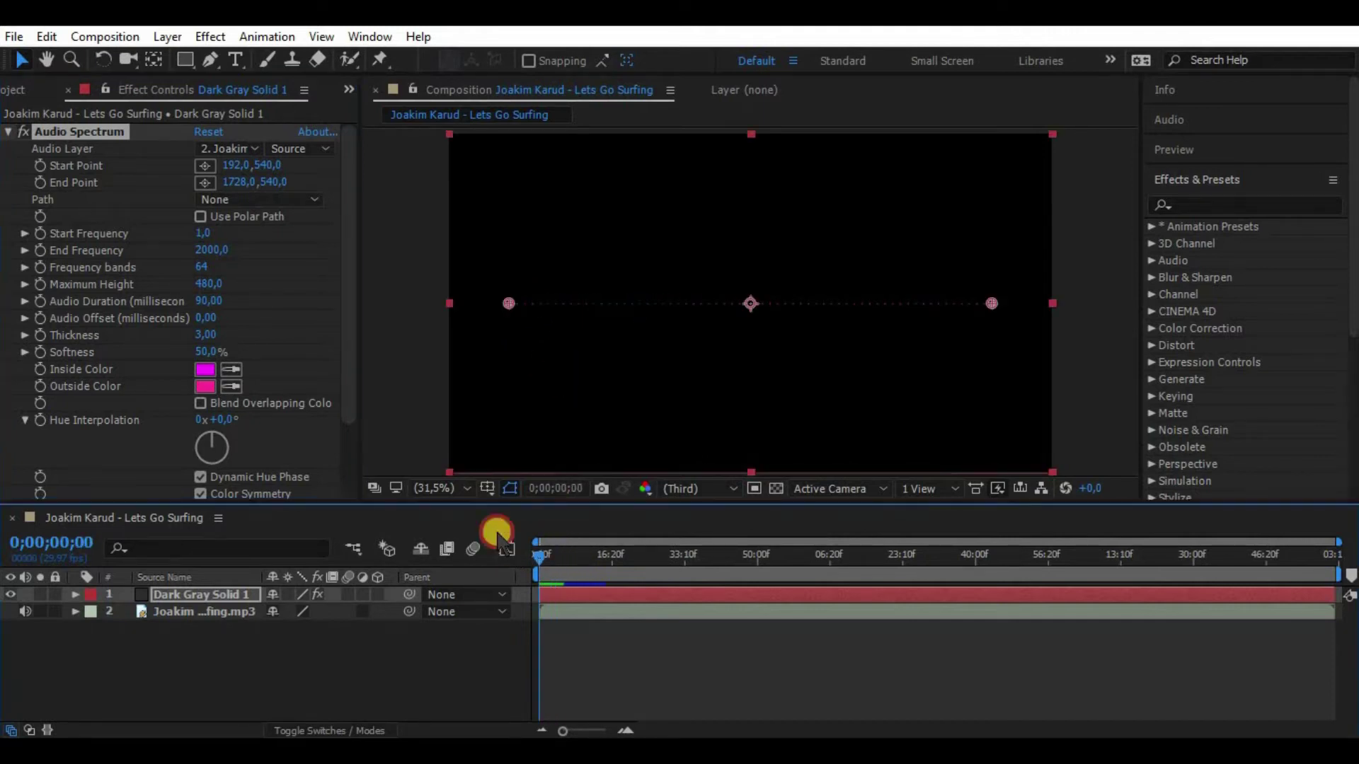
Preview the spectrum with a much higher end frequency, and set the end frequency to 1000
left_click_drag(210, 248, 297, 259)
left_click(527, 343)
key("space")
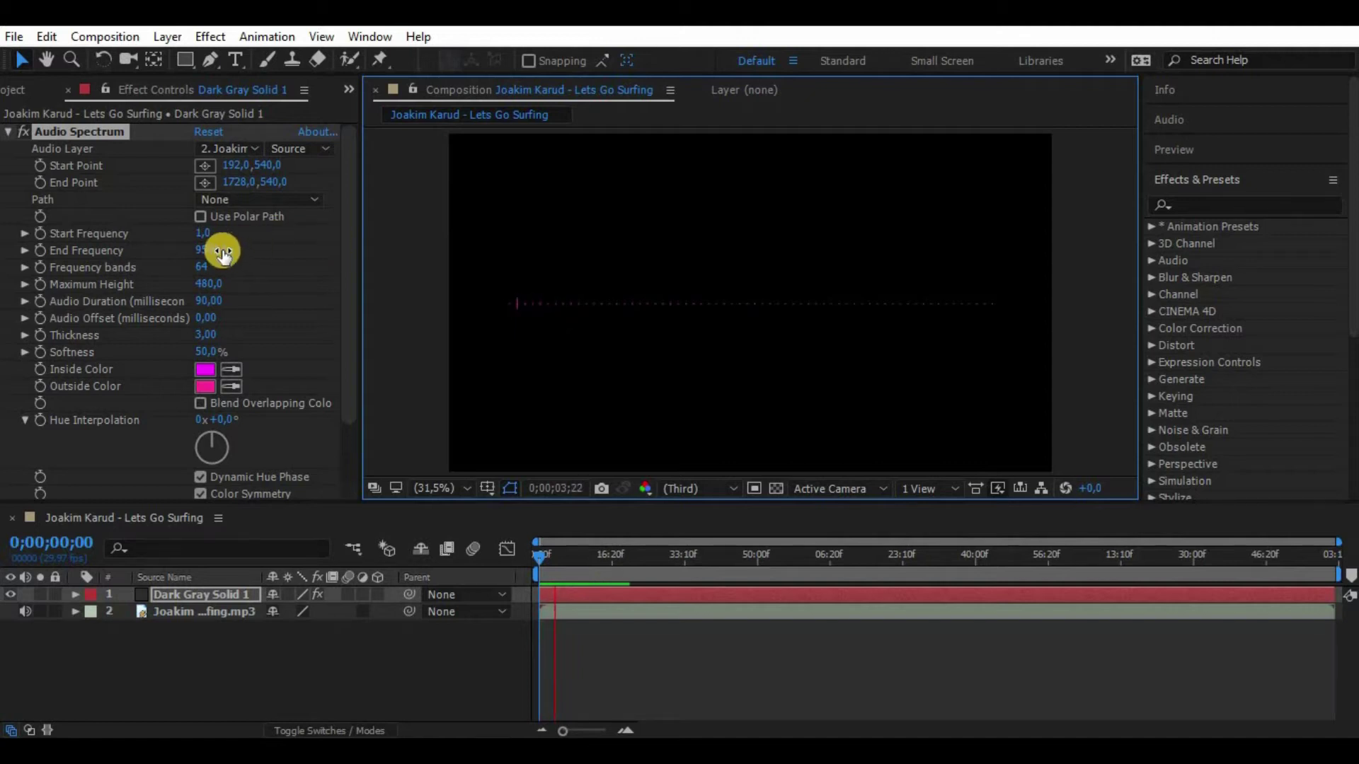
left_click_drag(221, 249, 47, 239)
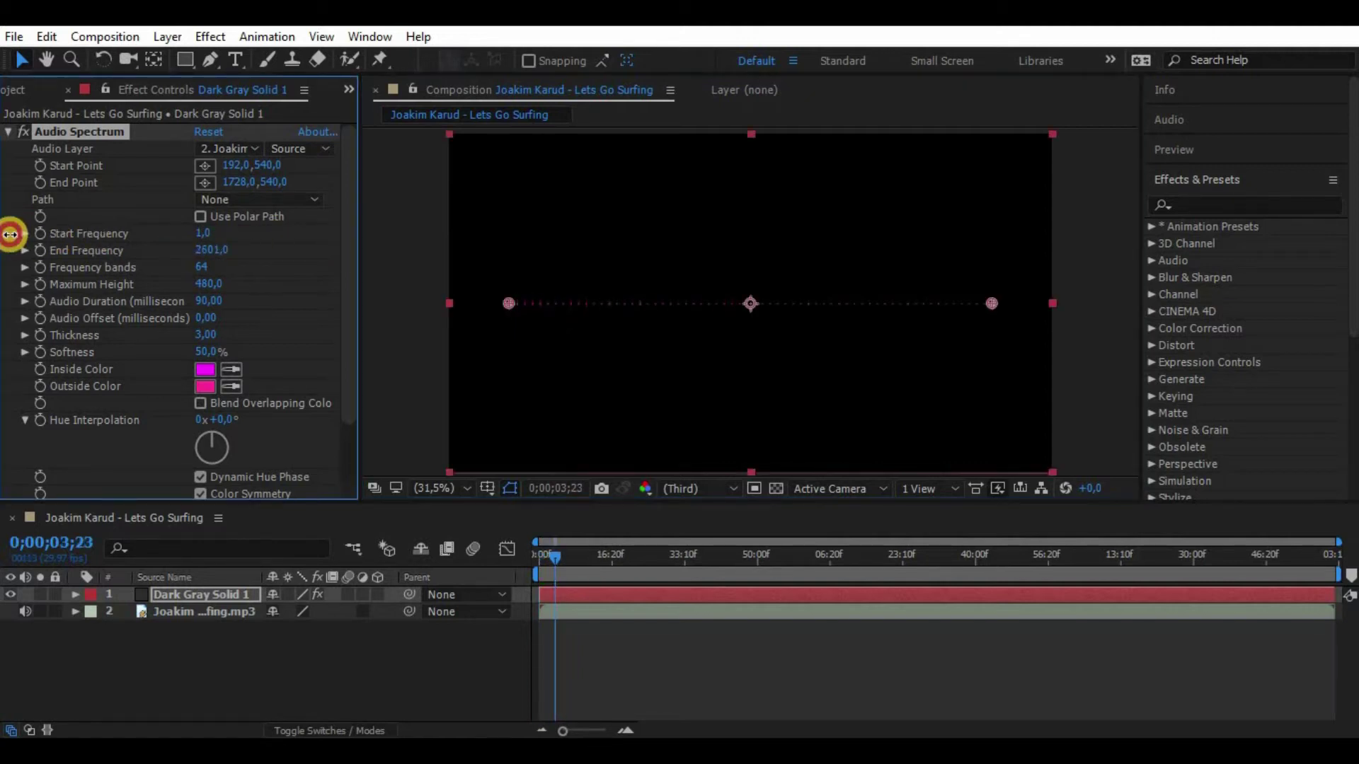
key("space")
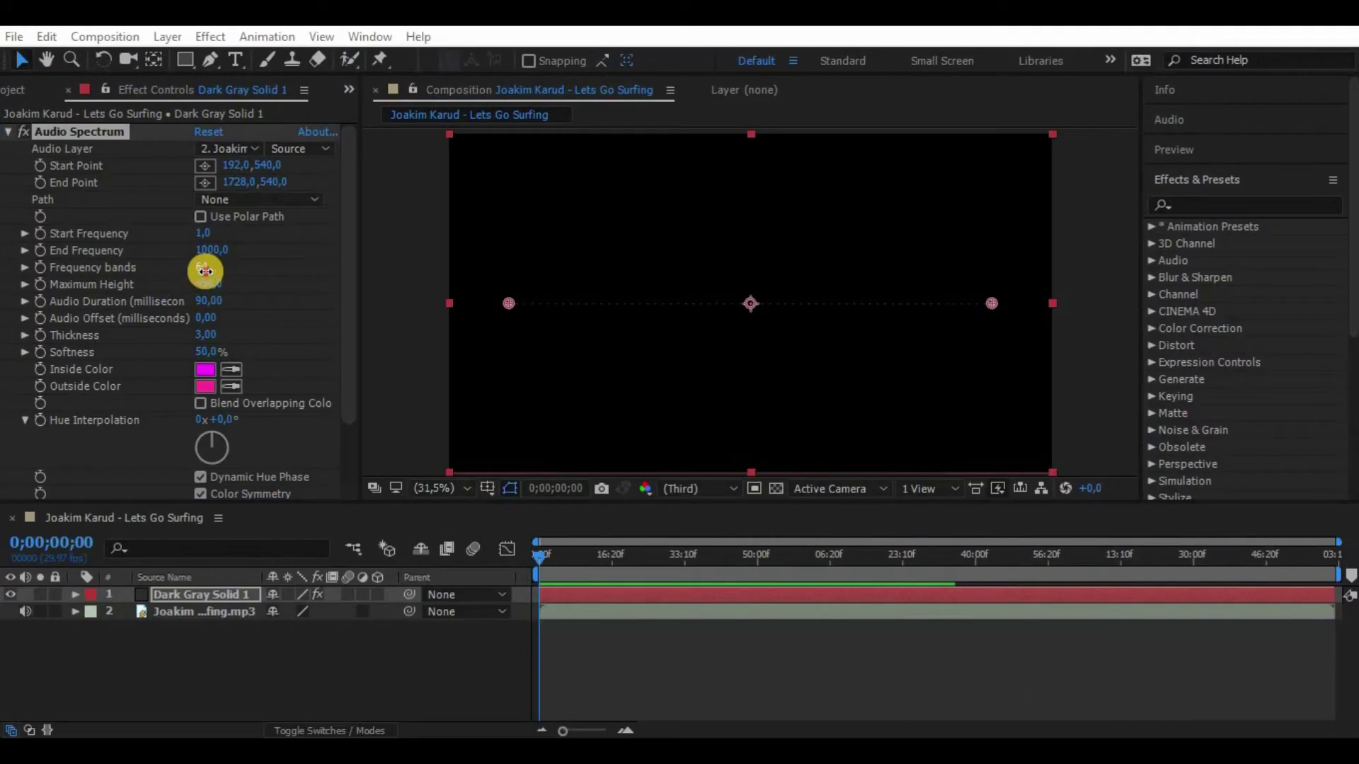
Try 790 and 1444 frequency bands for the spectrum and preview the result from the beginning
left_click(205, 272)
type("790")
key("Return")
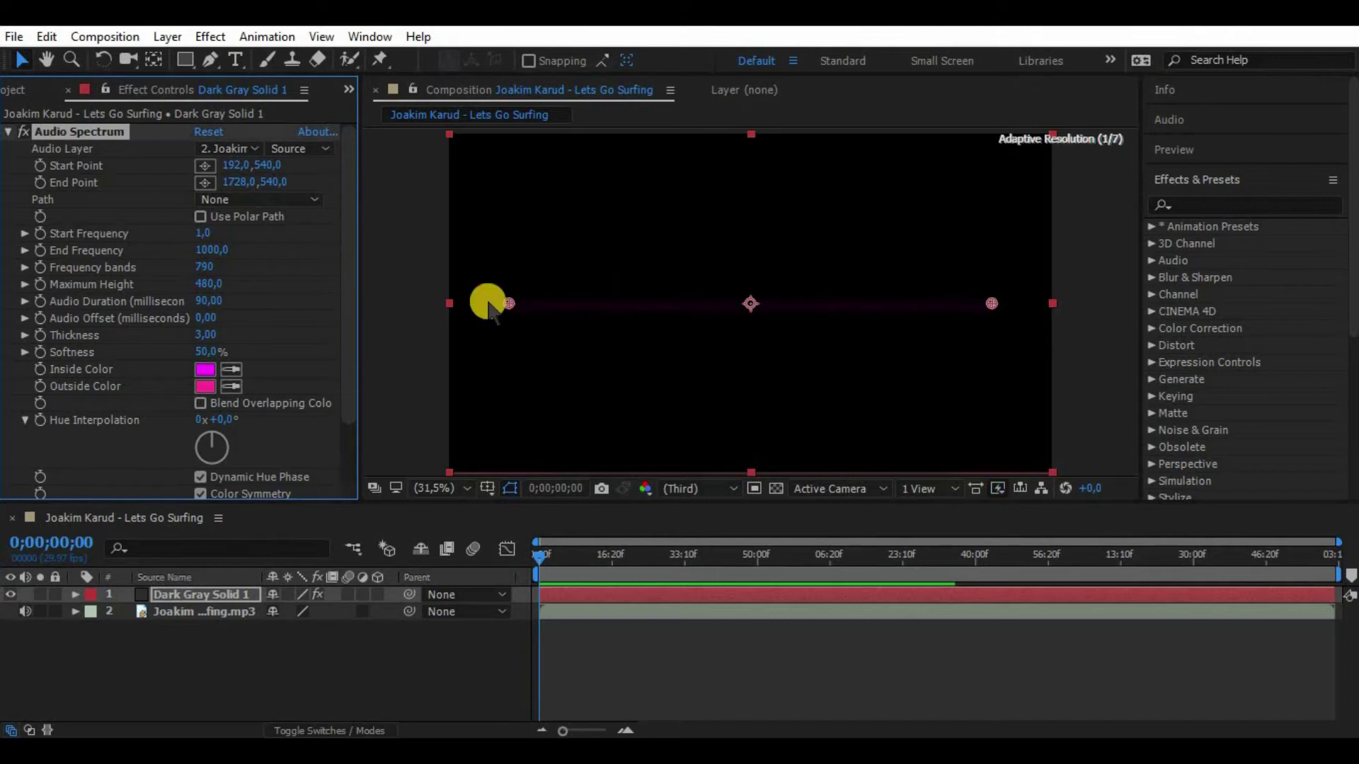
left_click_drag(205, 271, 855, 304)
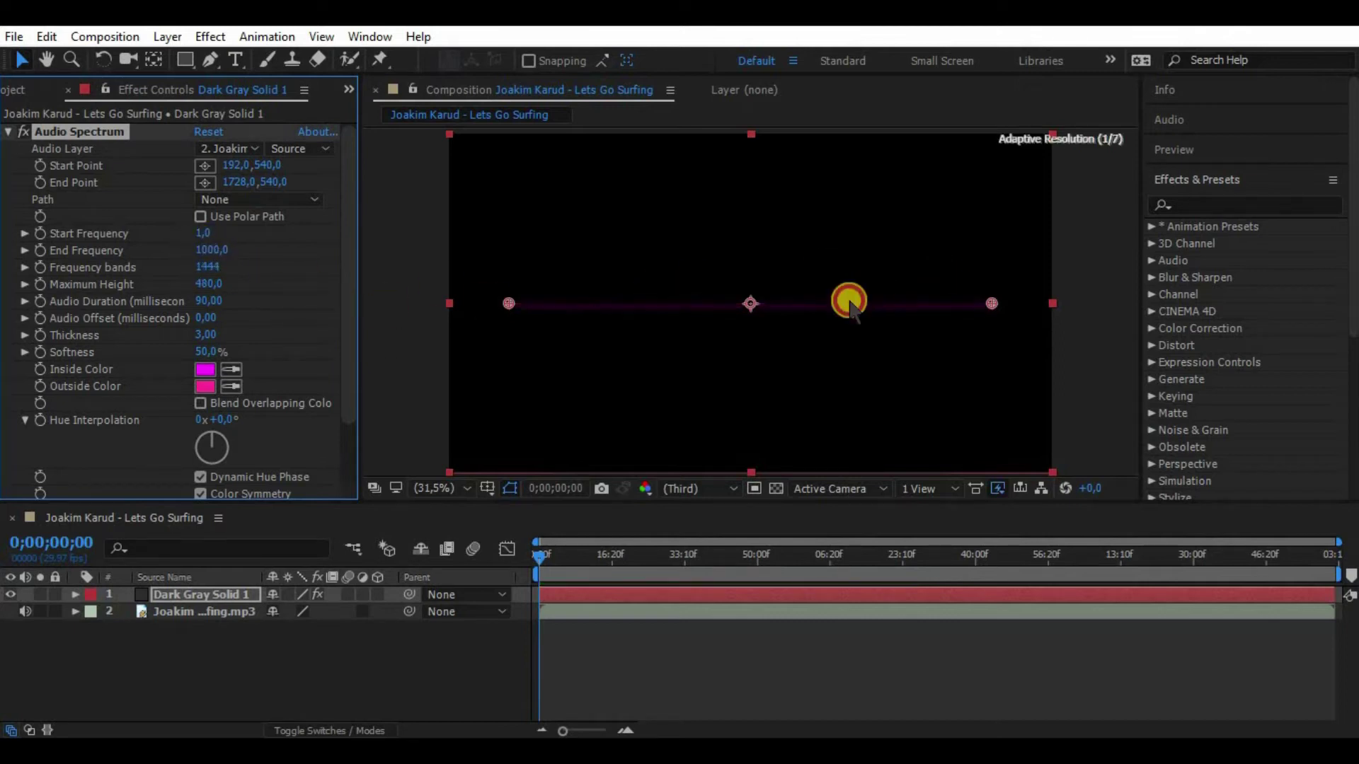
left_click(537, 557)
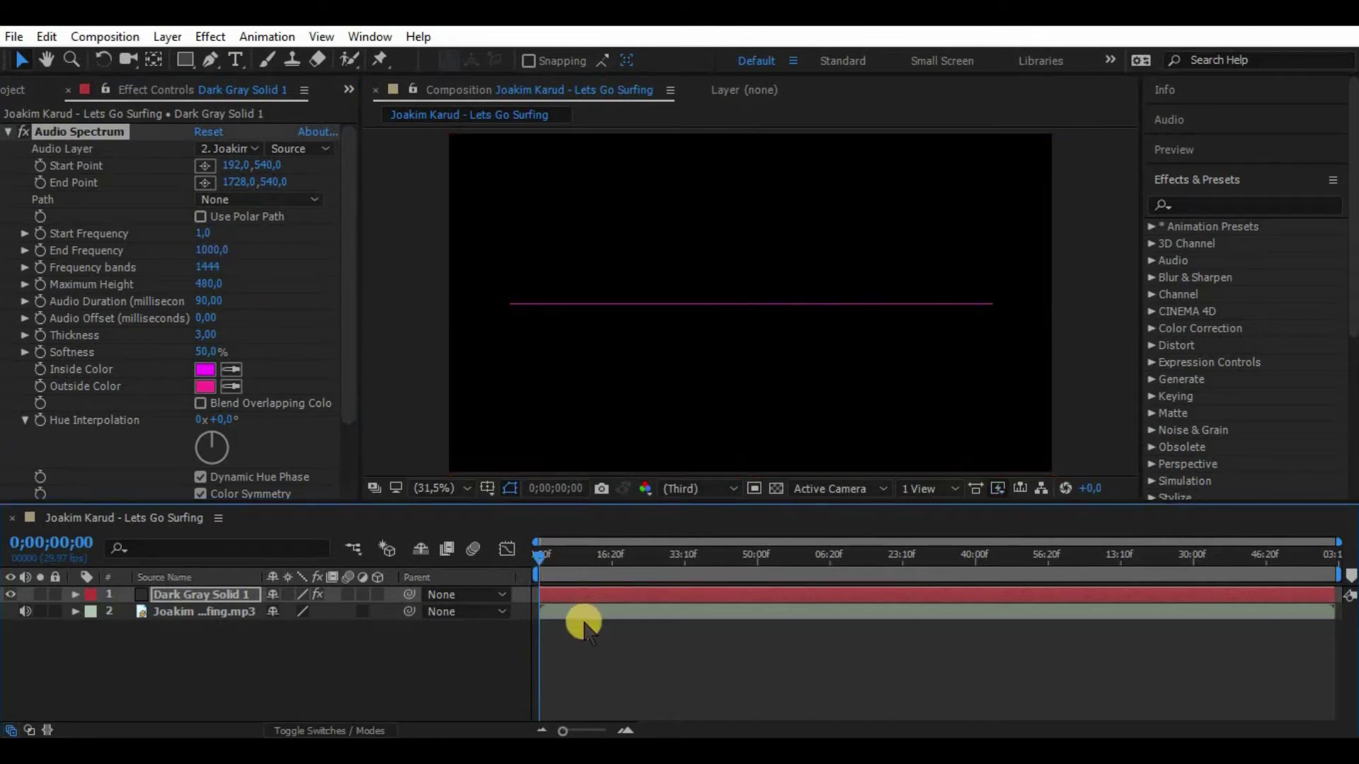
key("space")
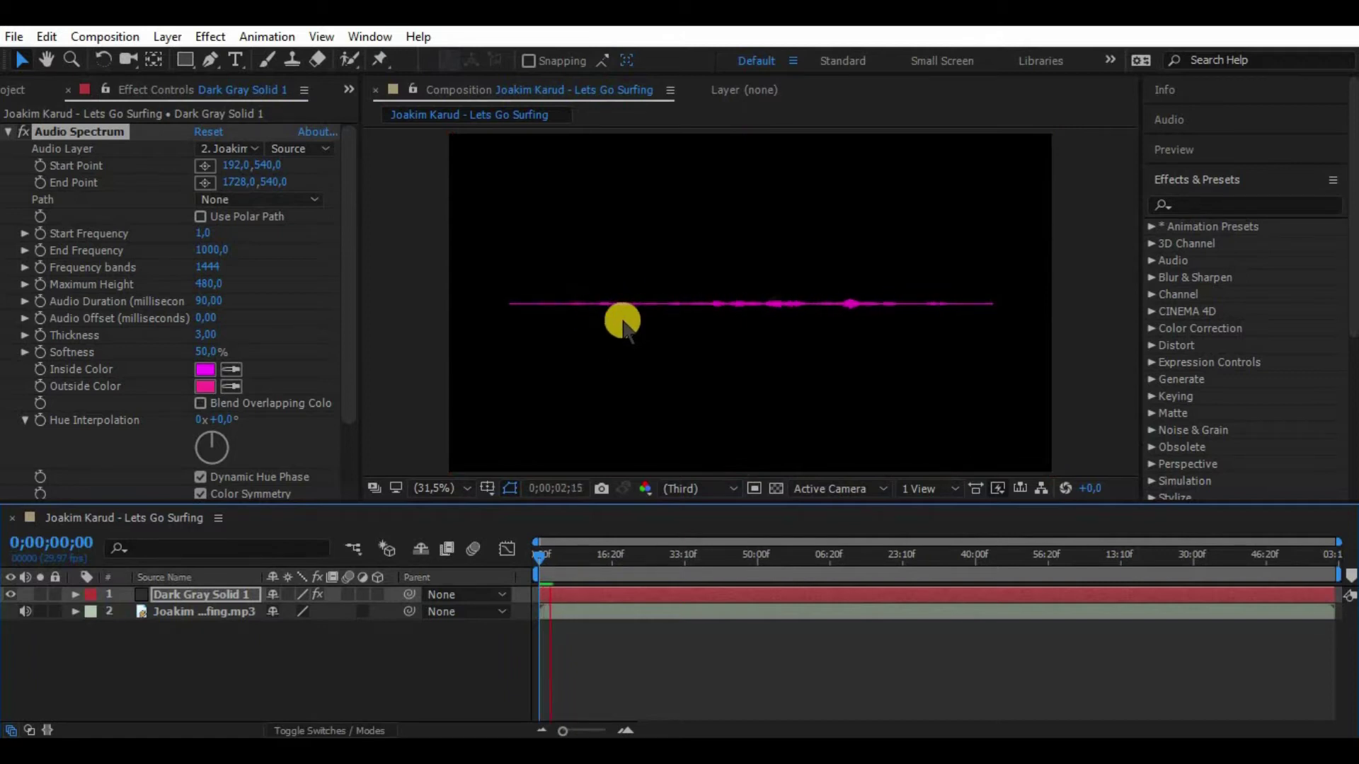
left_click(678, 366)
Set the frequency bands to 100, preview the spectrum, and return to the beginning of the composition
left_click(213, 267)
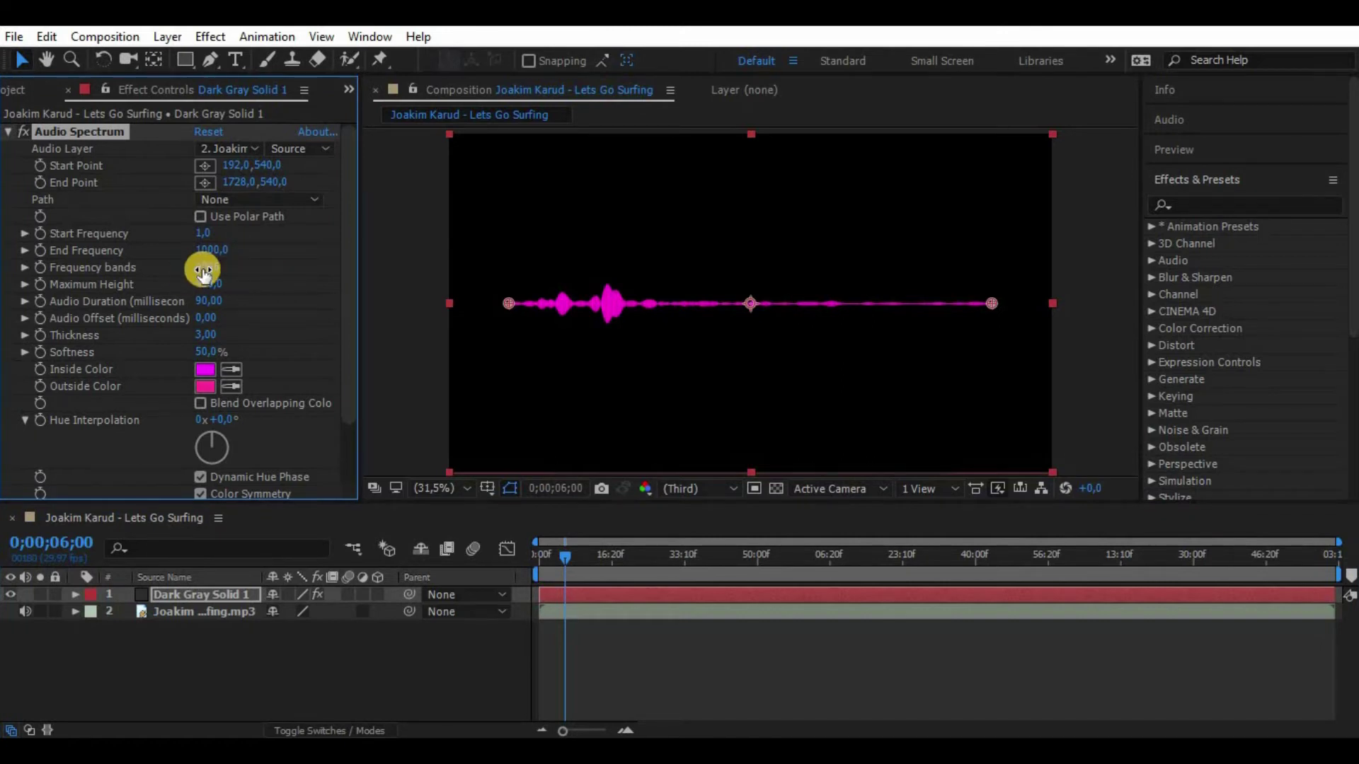
left_click(586, 644)
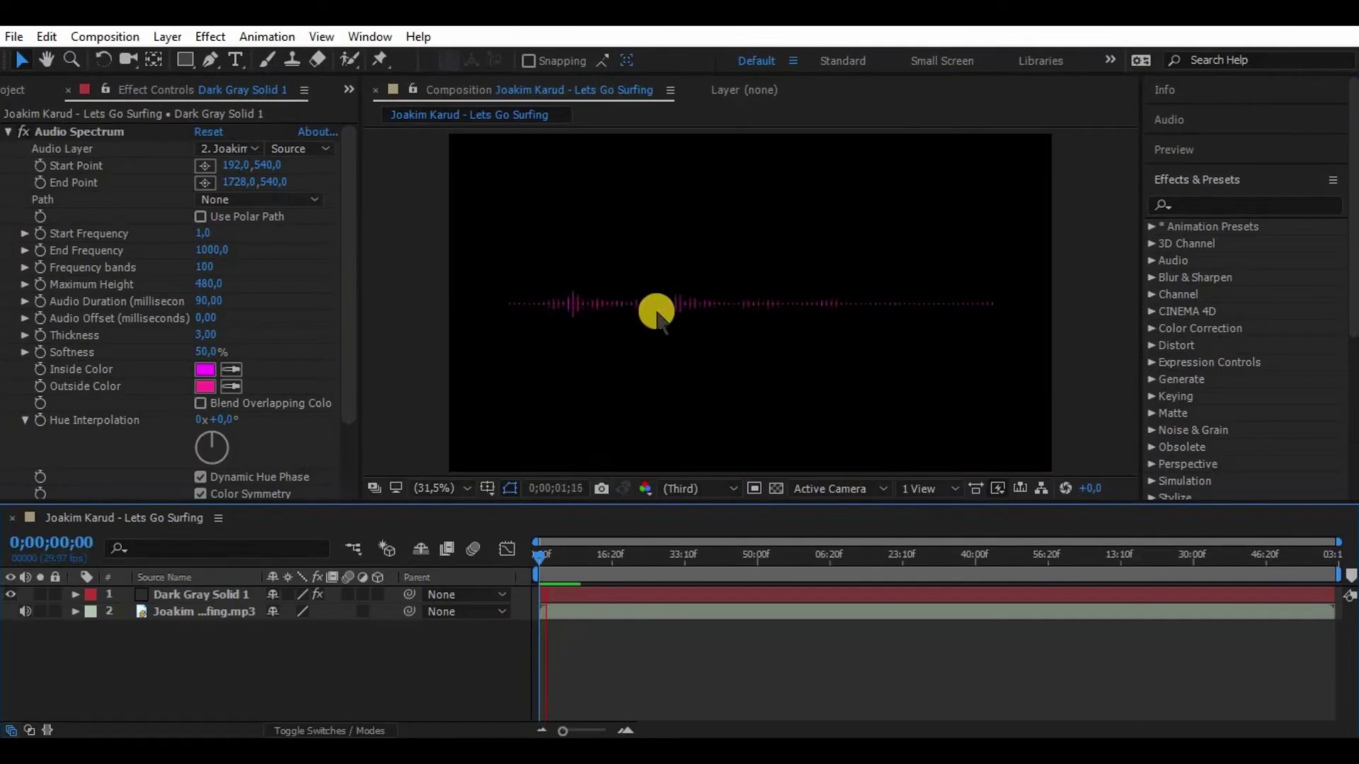
left_click(544, 555)
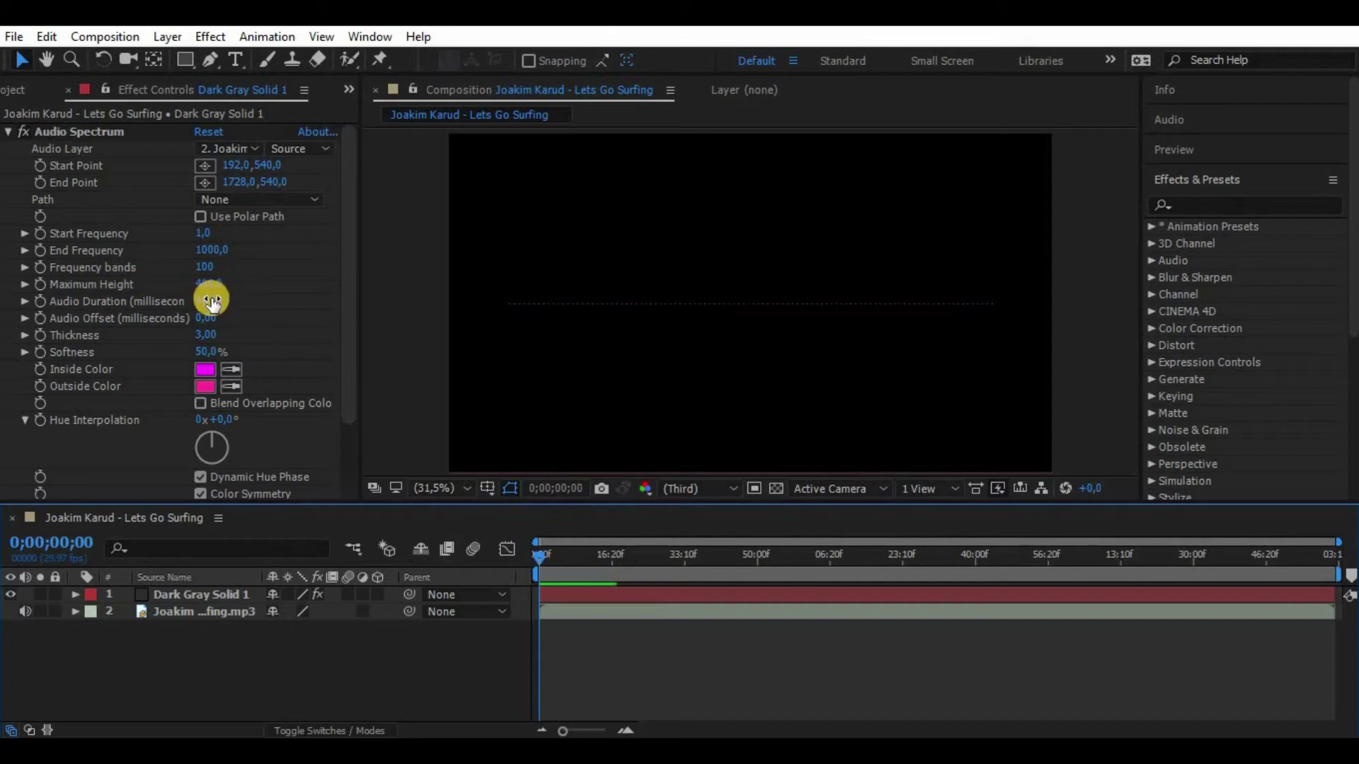
Raise the spectrum's maximum height to 7310 and preview the taller bars
left_click_drag(211, 284, 892, 287)
key("space")
key("space")
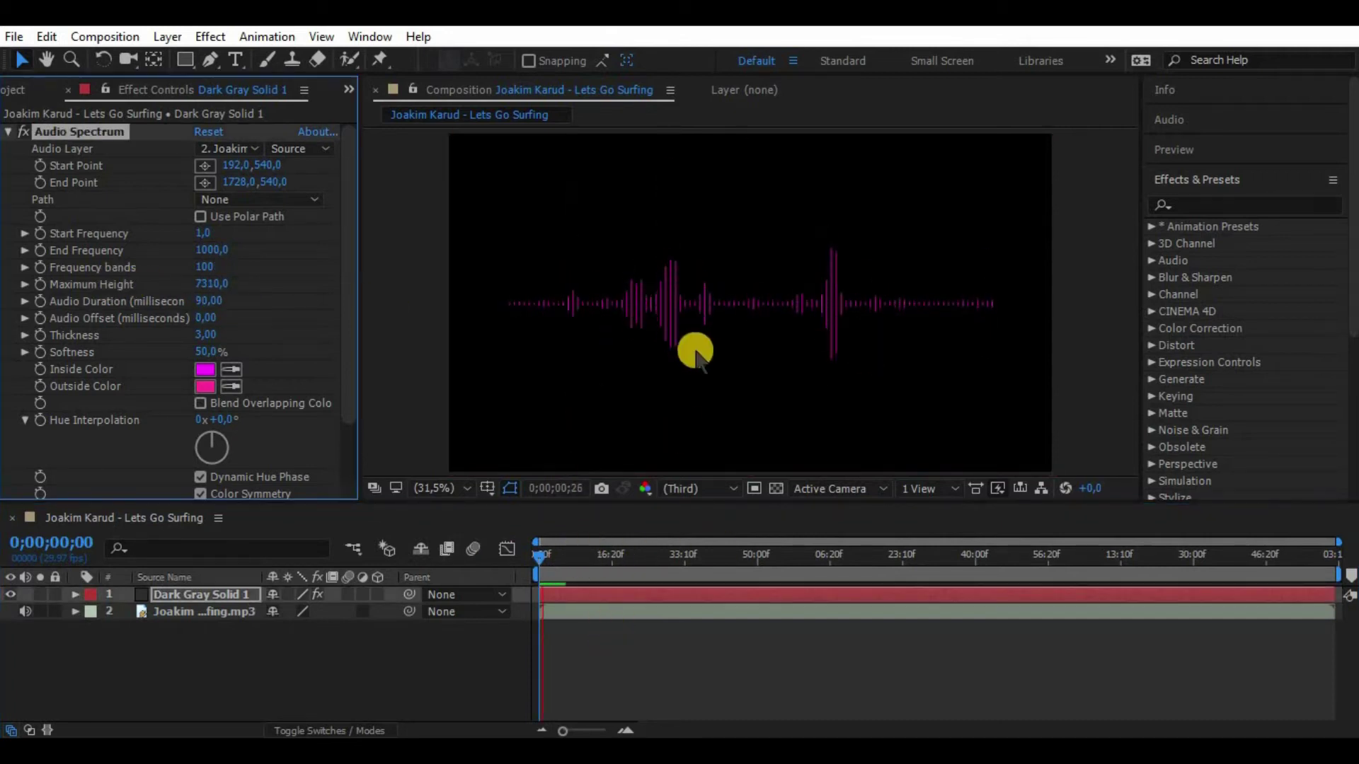
Set the spectrum's maximum height to 1000 and preview the animation
left_click(219, 283)
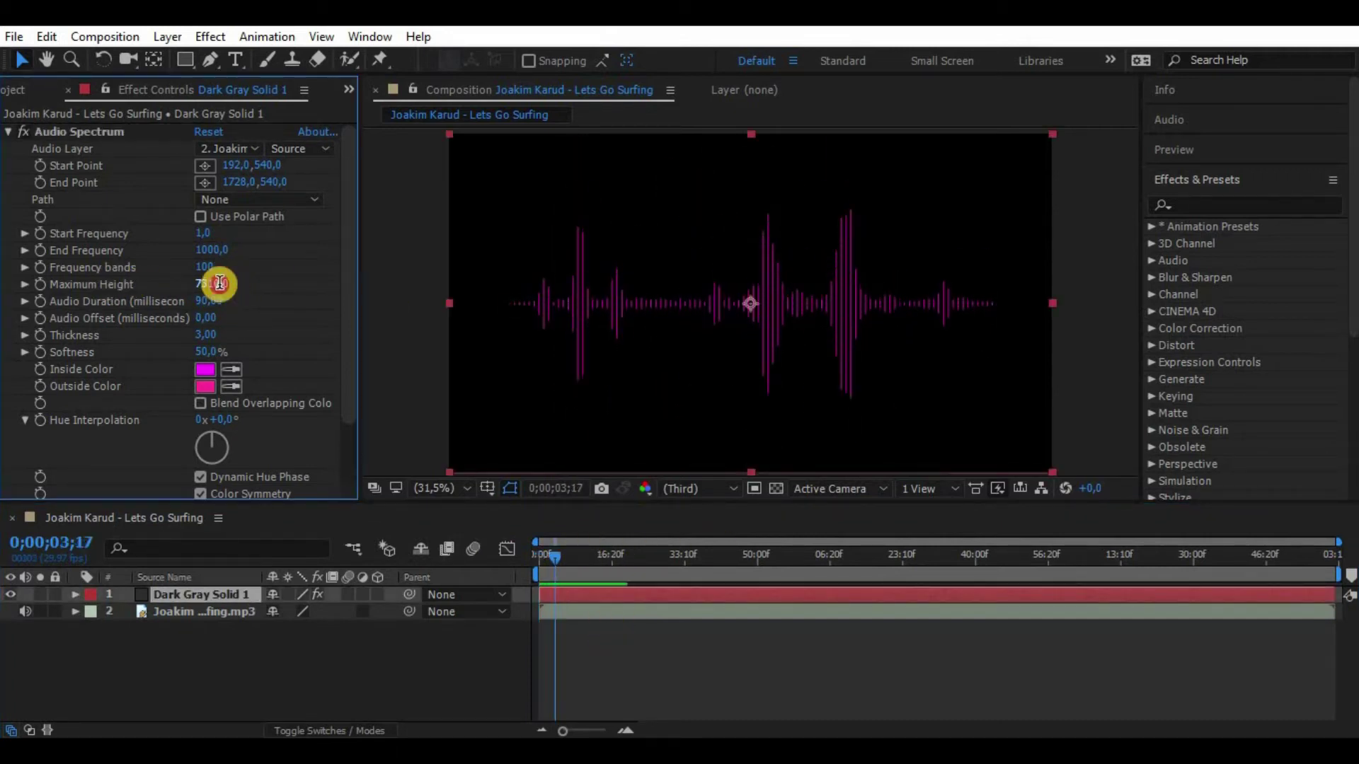
type("1000")
key("Return")
key("space")
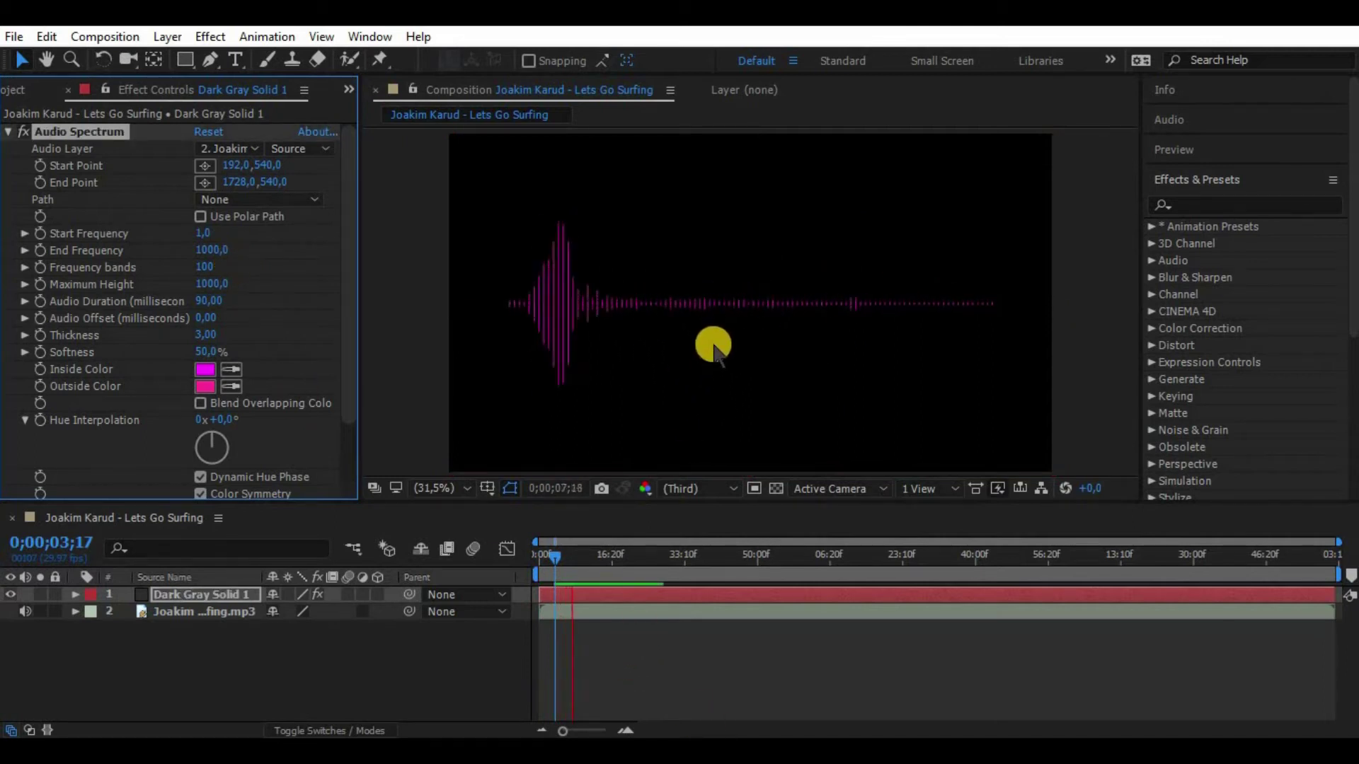
Set the spectrum's maximum height to 5000 and preview the animation
left_click(212, 284)
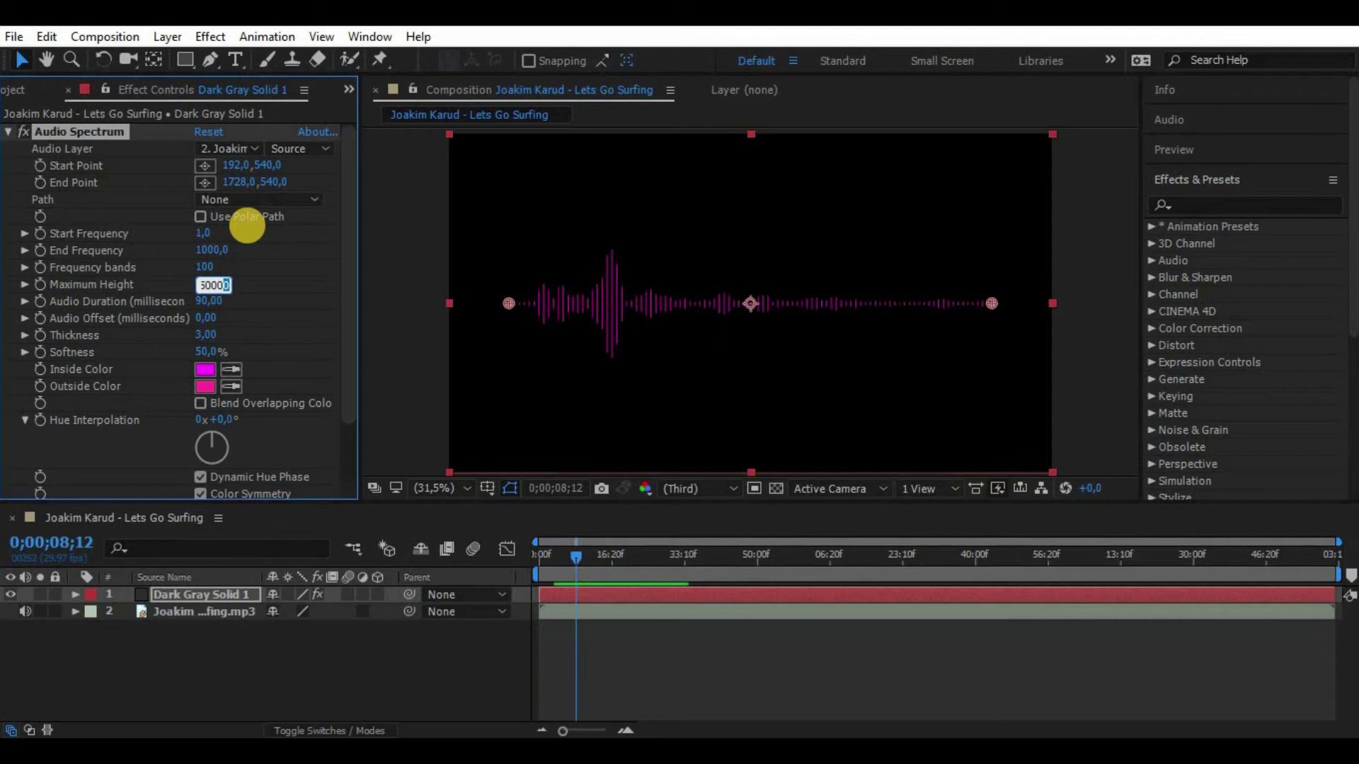
type("5000")
key("Return")
key("space")
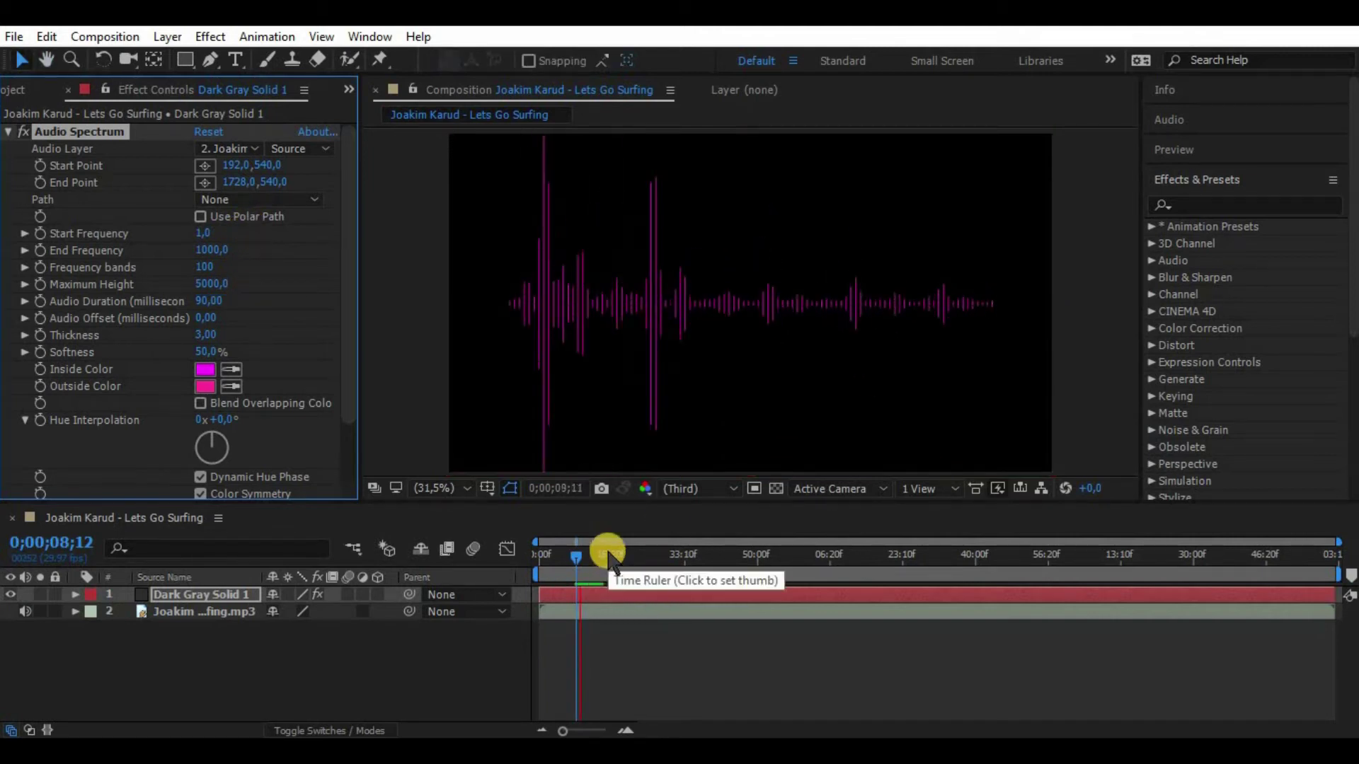
key("space")
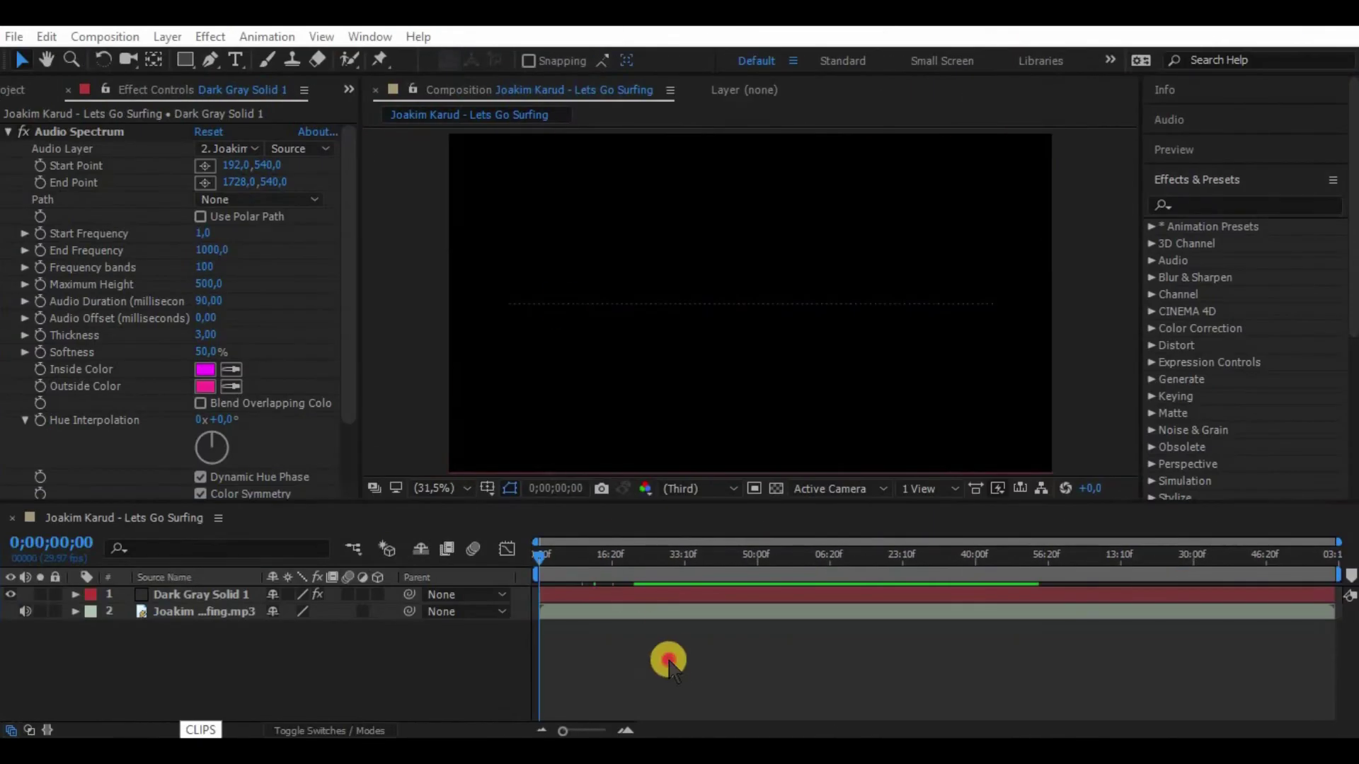
Raise the spectrum's audio duration to 750 milliseconds and preview the animation
left_click(668, 661)
key("space")
left_click_drag(216, 301, 301, 304)
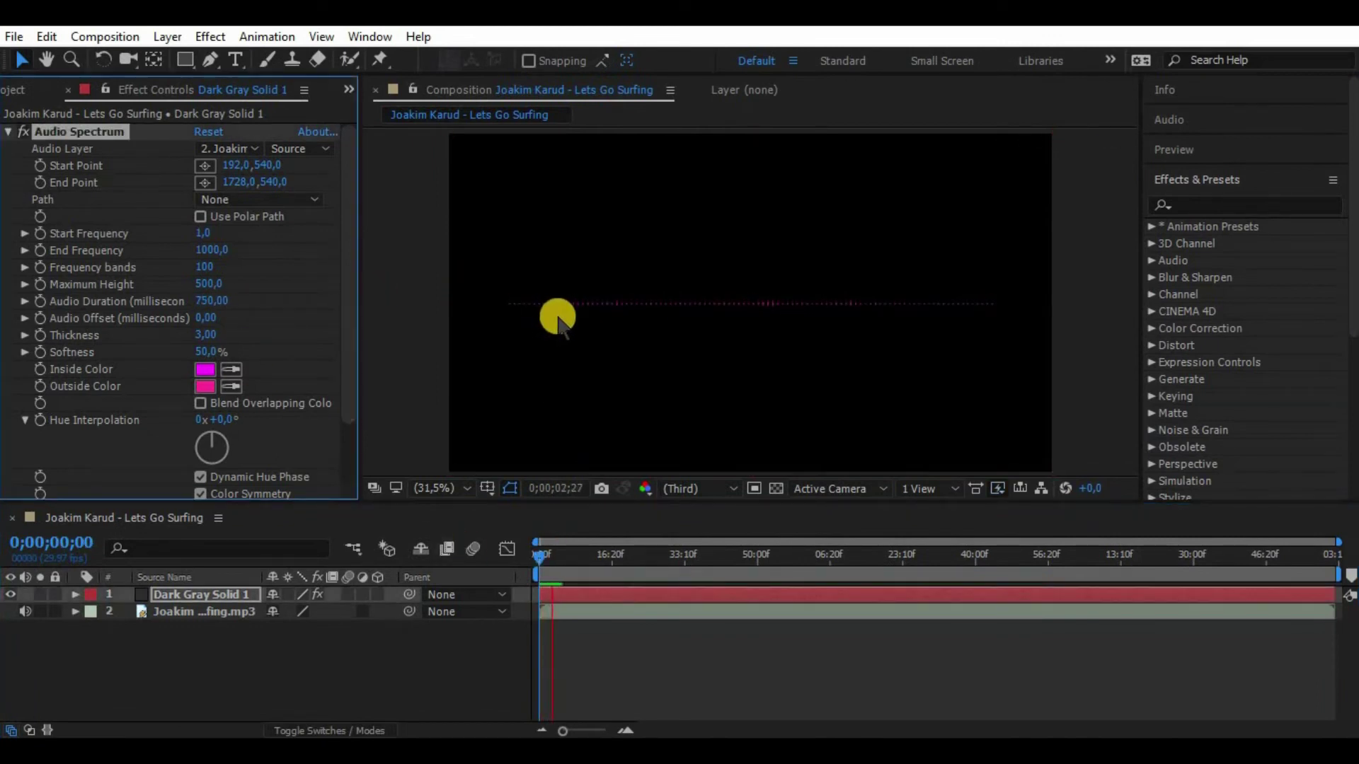
key("space")
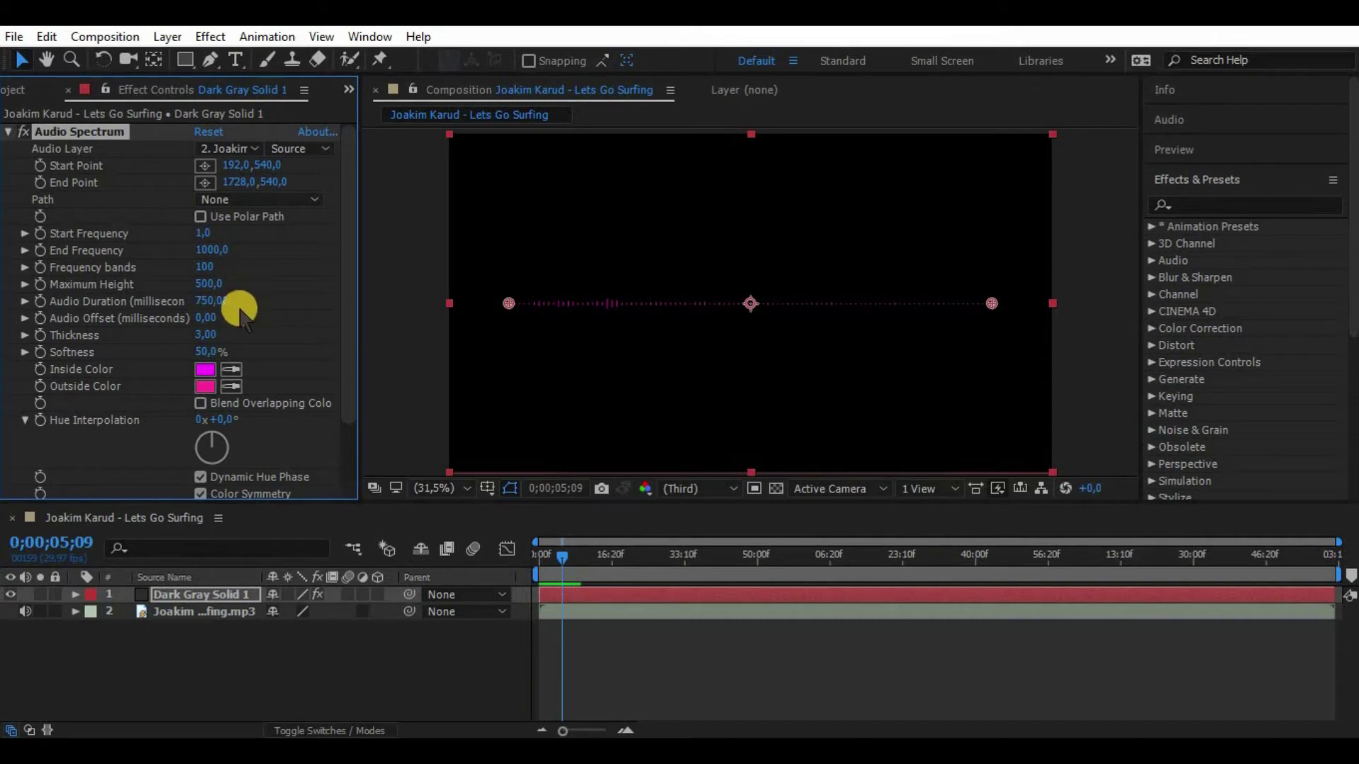
Set the spectrum's audio duration to 20 milliseconds and preview it from the beginning of the composition
left_click_drag(220, 302, 4, 277)
left_click_drag(562, 558, 523, 561)
key("space")
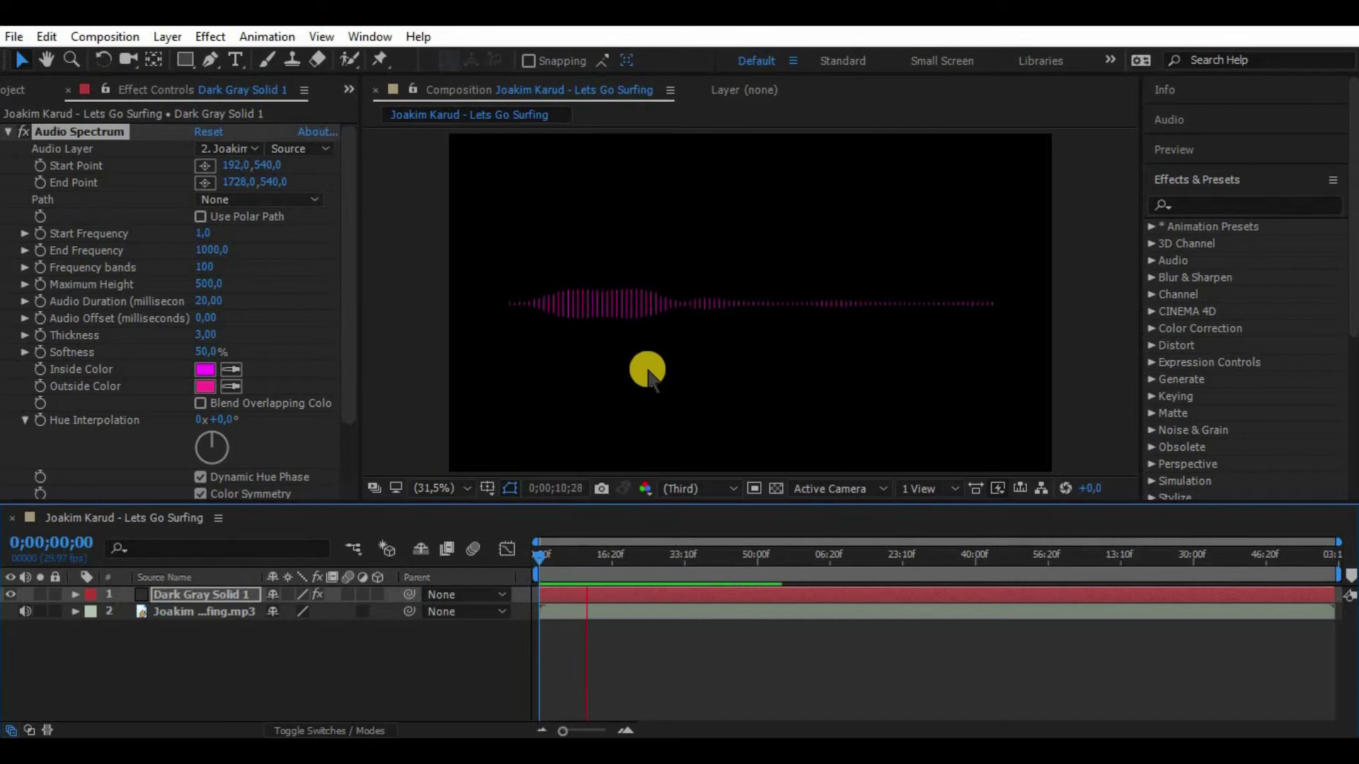
key("space")
Try an audio offset of 130 milliseconds in a preview, and restore the offset to 0
left_click_drag(206, 313, 218, 322)
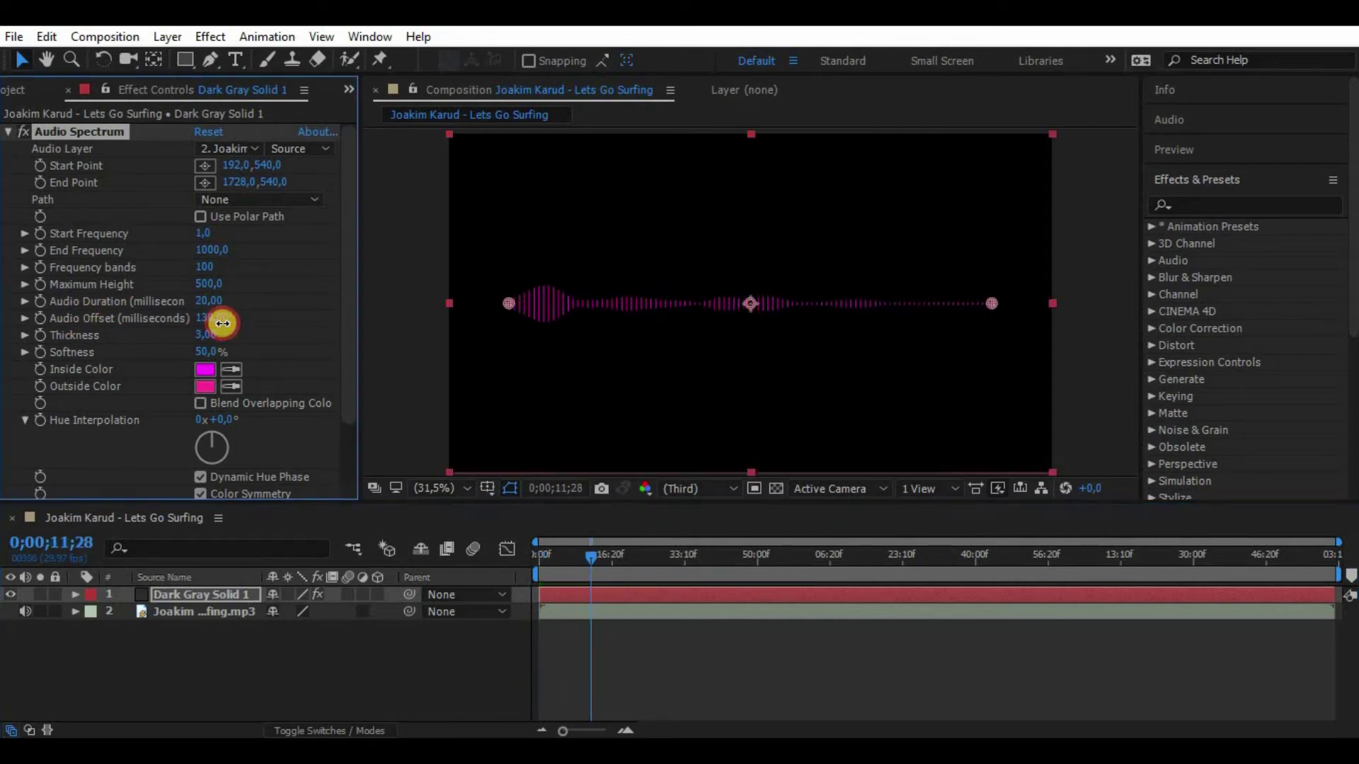
left_click(681, 397)
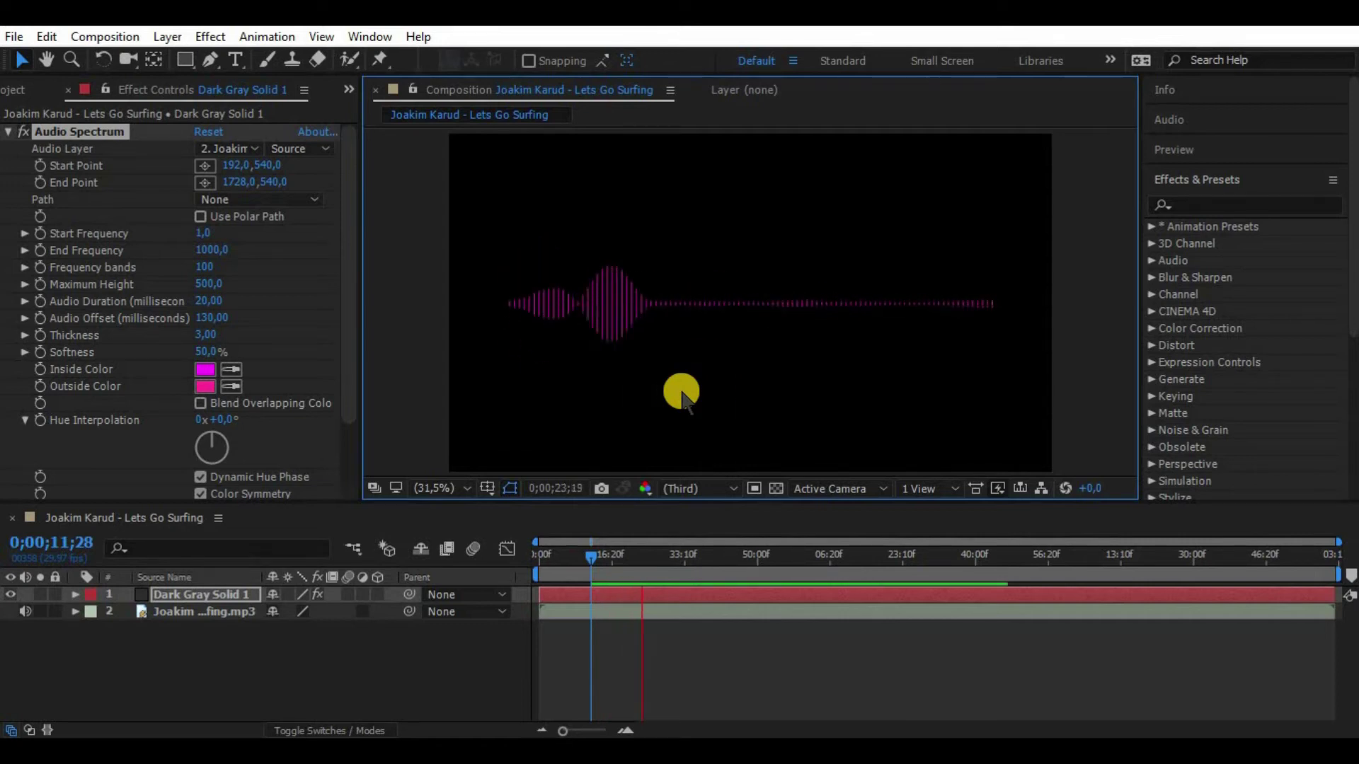
key("space")
left_click(216, 318)
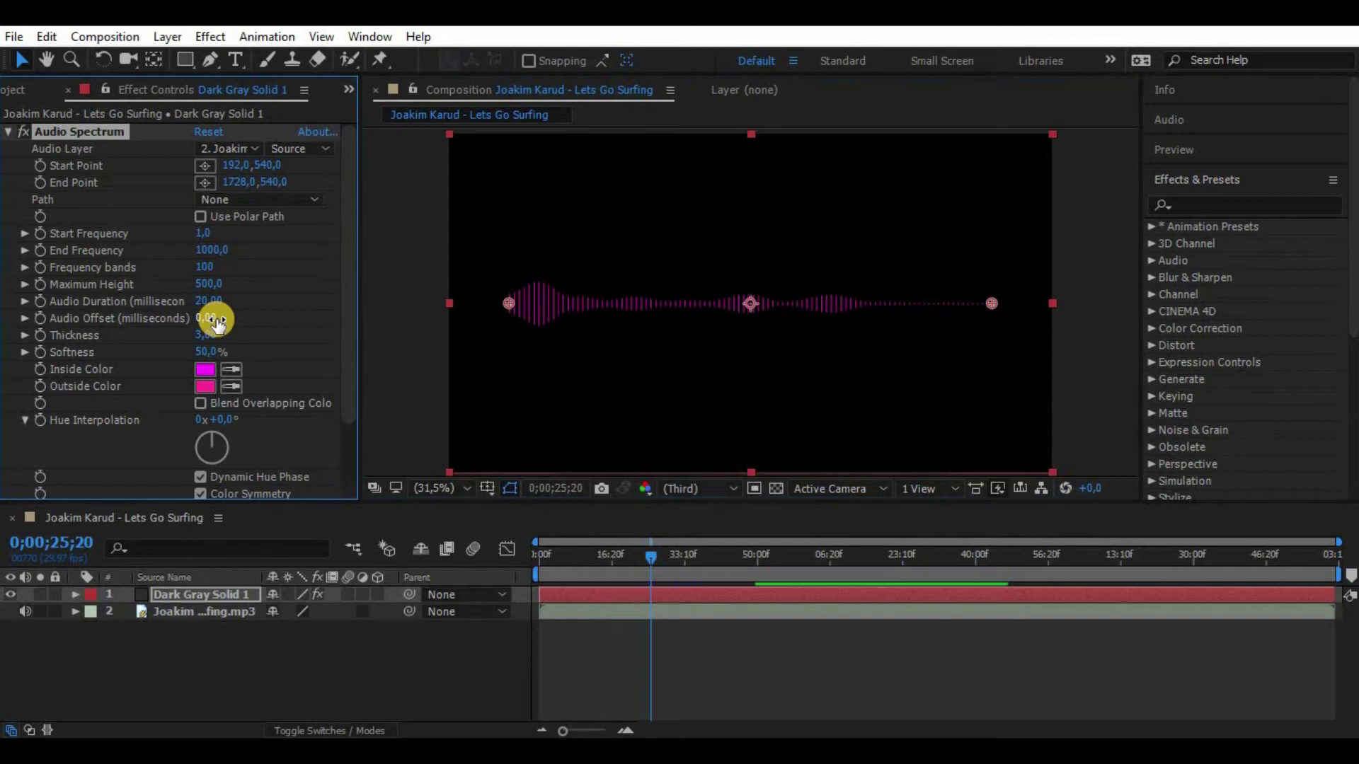
left_click(212, 301)
key("Return")
key("Home")
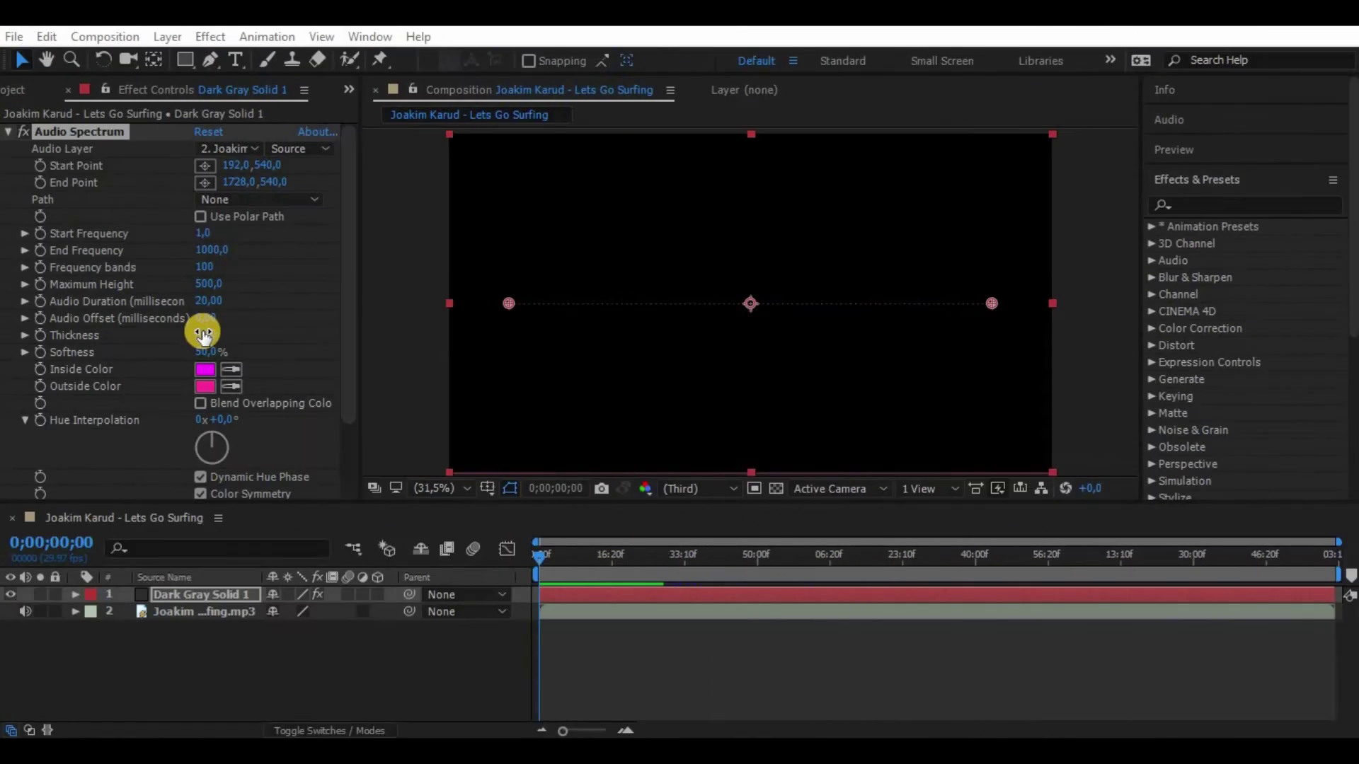
Increase the spectrum's thickness to 15.60 and further to 84.50, previewing each value
left_click_drag(203, 333, 325, 333)
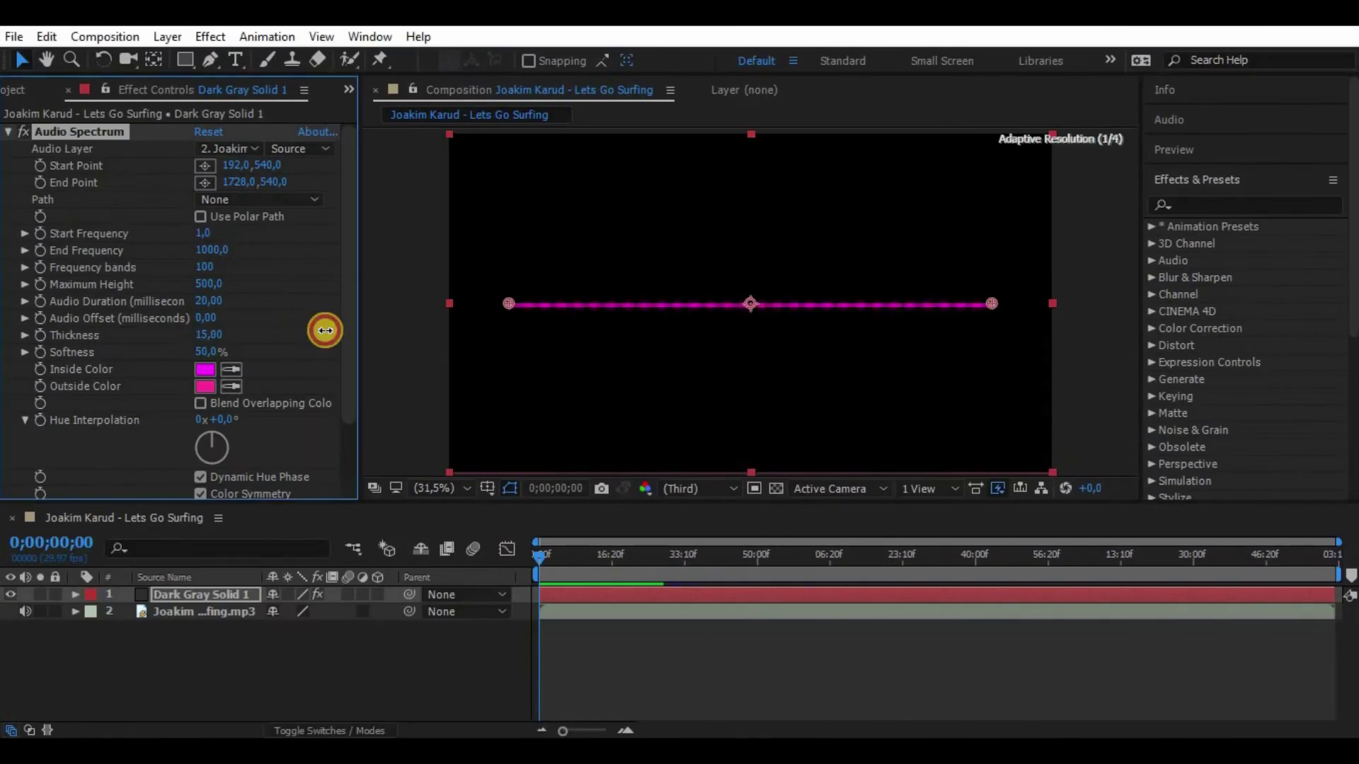
left_click(587, 647)
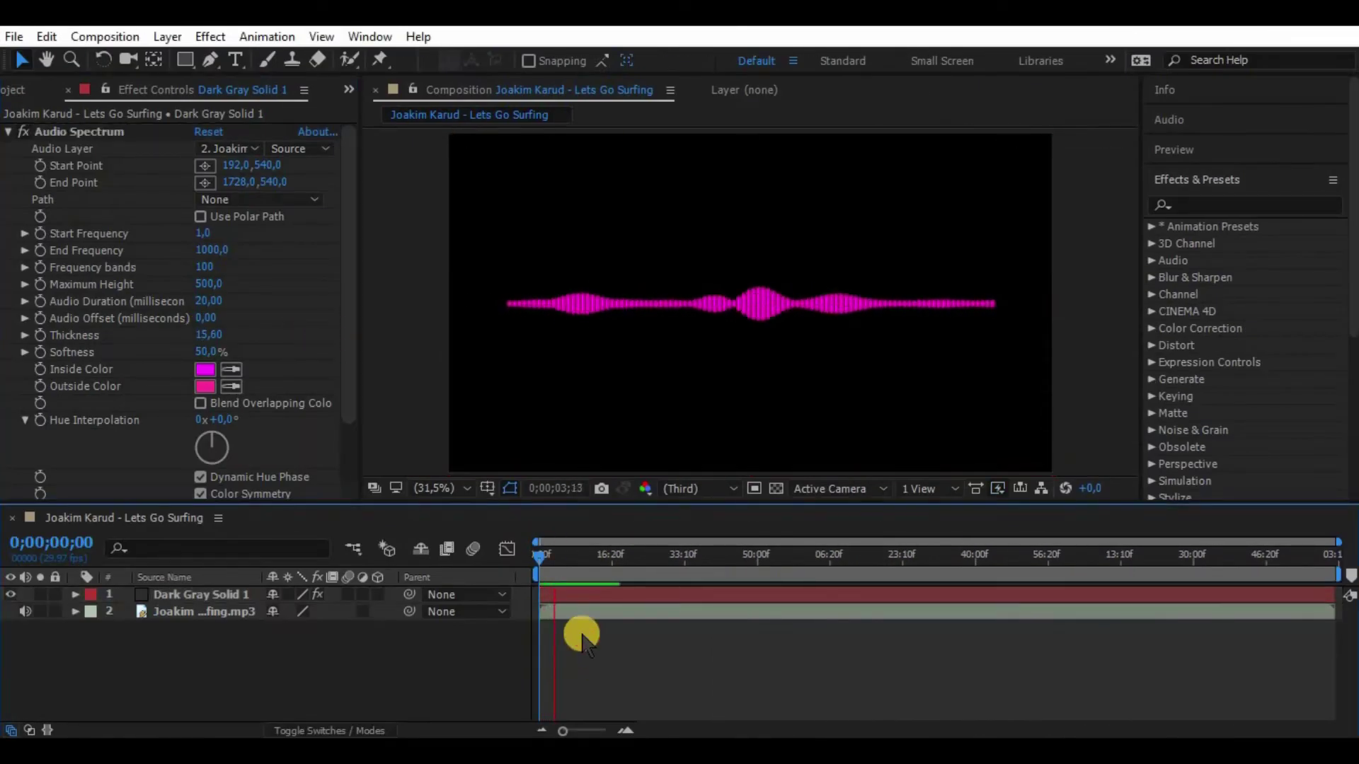
left_click_drag(209, 335, 703, 434)
left_click(616, 627)
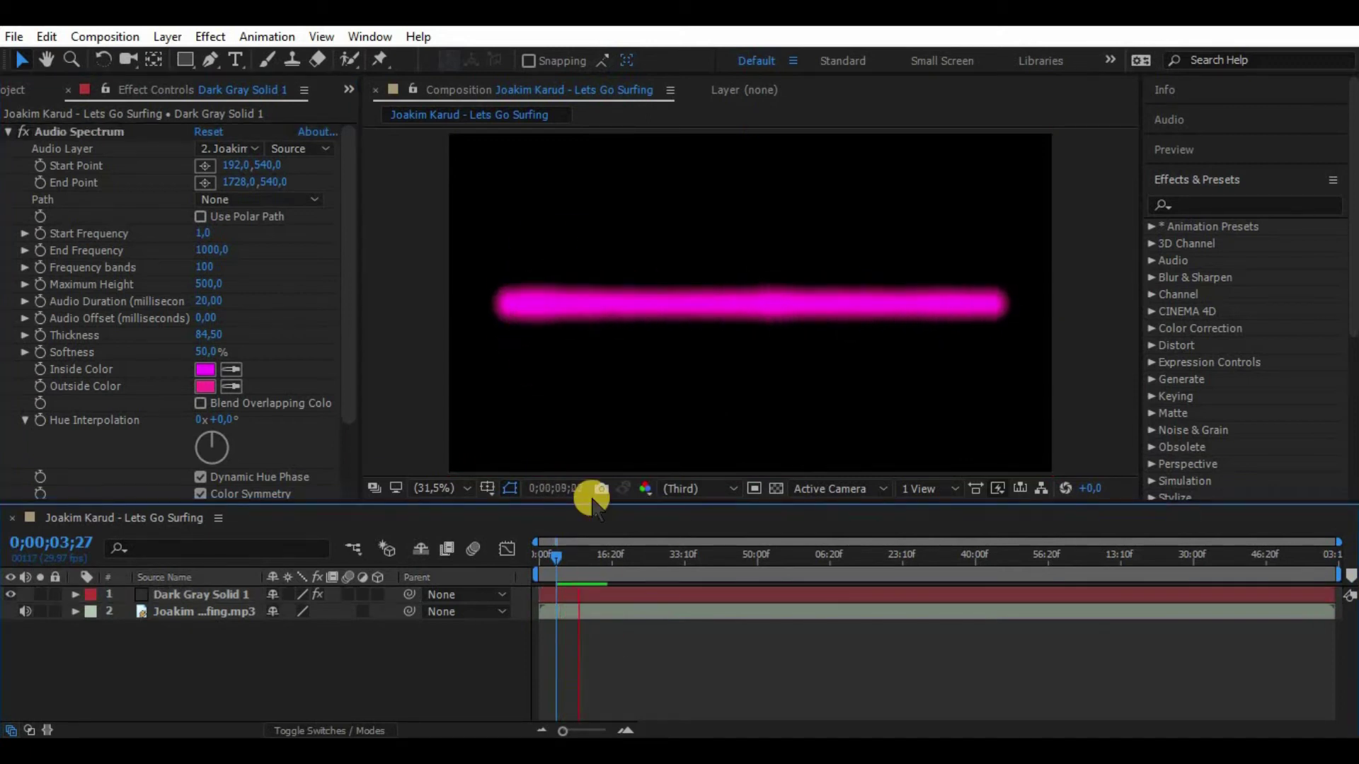
Preview the spectrum with 100% softness, and set the softness to 0%
left_click_drag(209, 351, 288, 355)
left_click(588, 427)
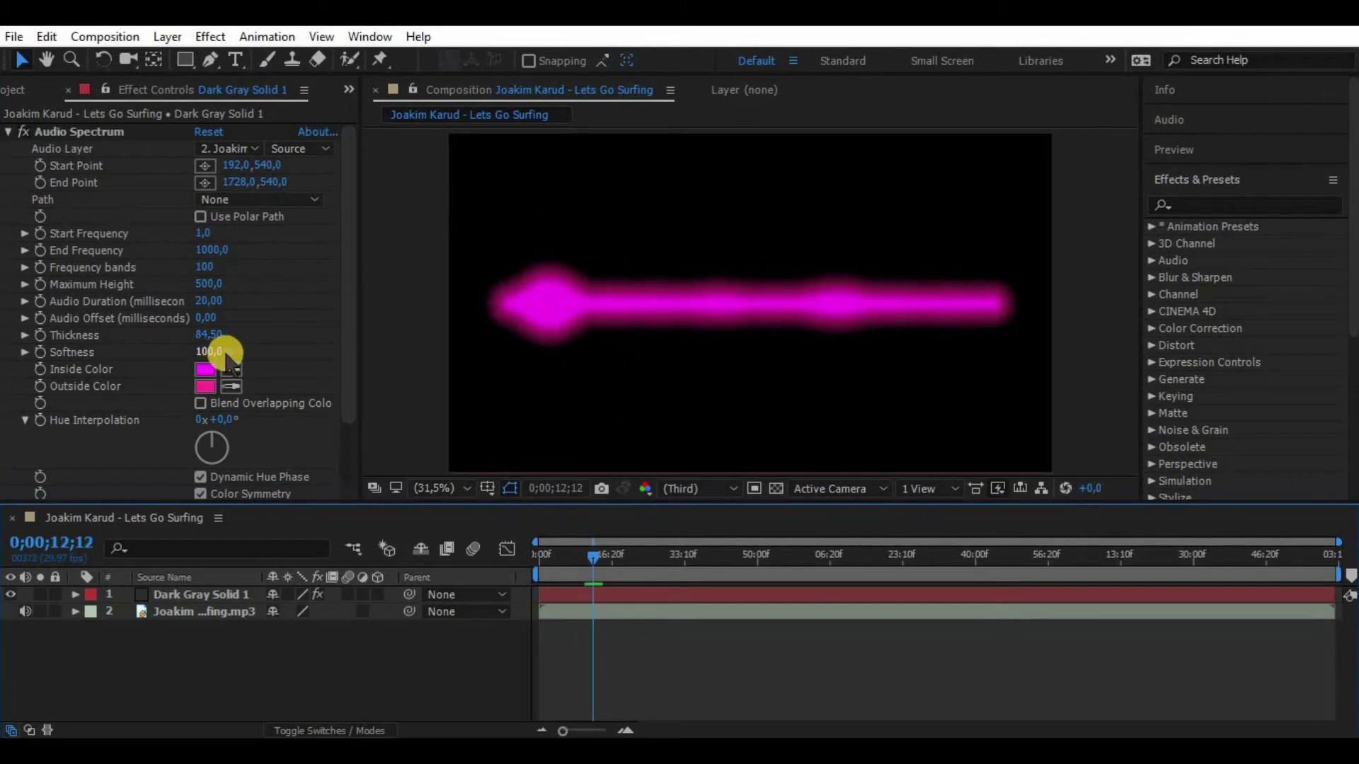
left_click_drag(225, 354, 198, 358)
left_click(616, 623)
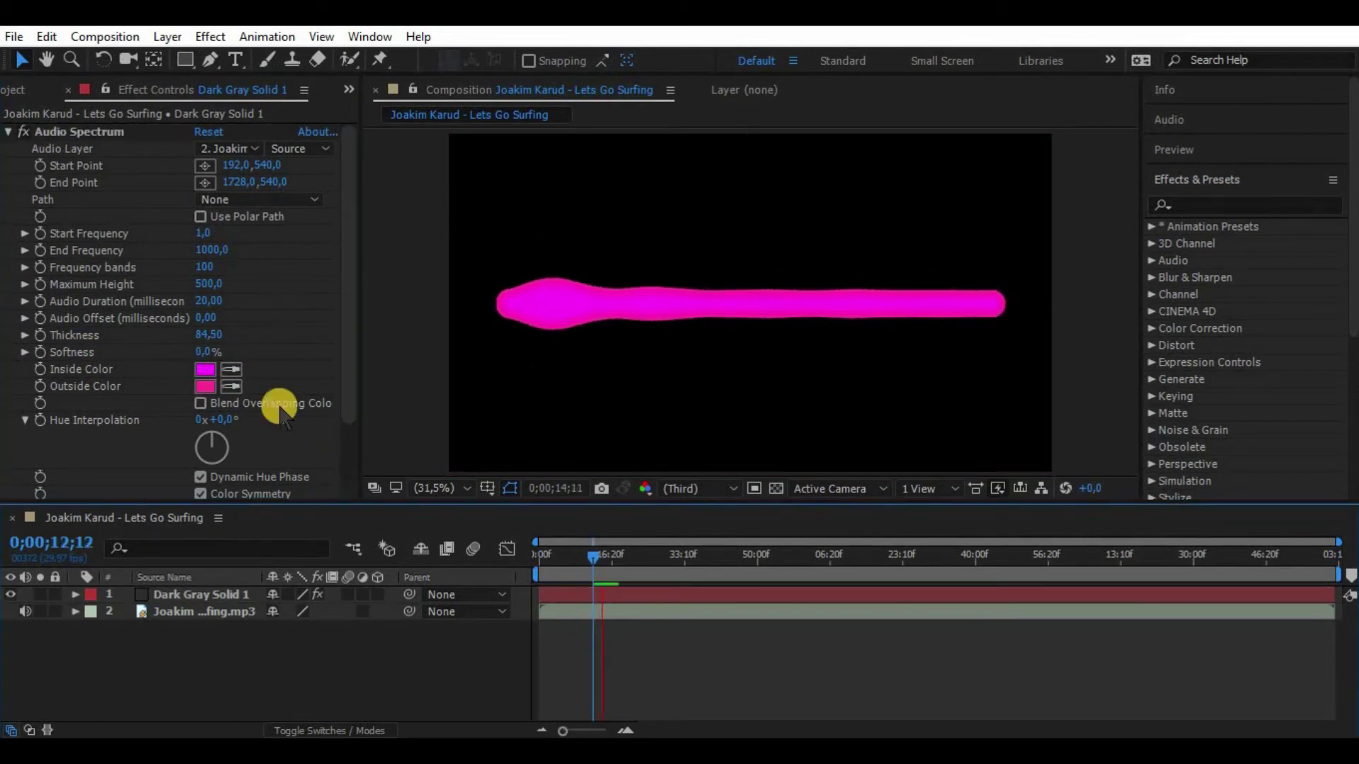
Set the thickness of the spectrum bars to 20
left_click(210, 335)
type("20")
key("Return")
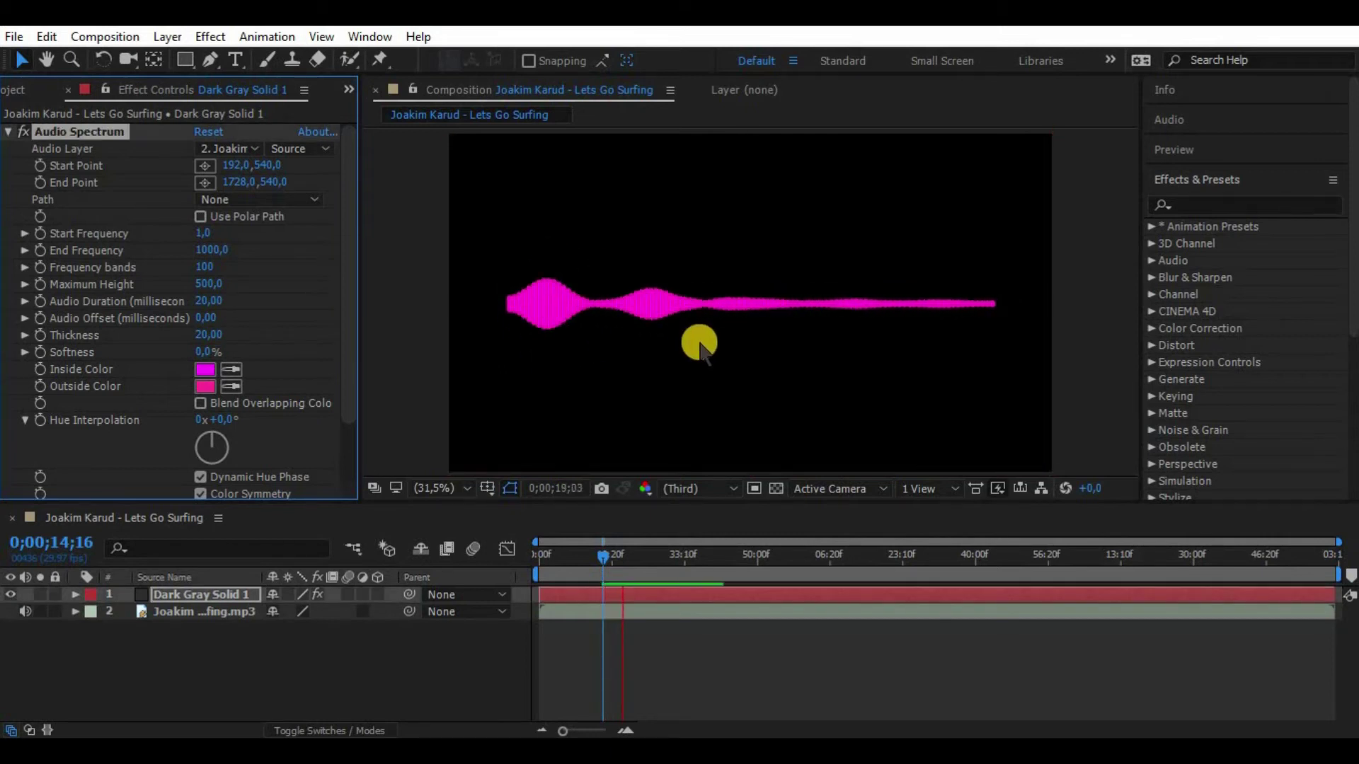
Preview the spectrum from several points of the track, ending near the beginning of the composition
left_click_drag(621, 557, 606, 562)
key("space")
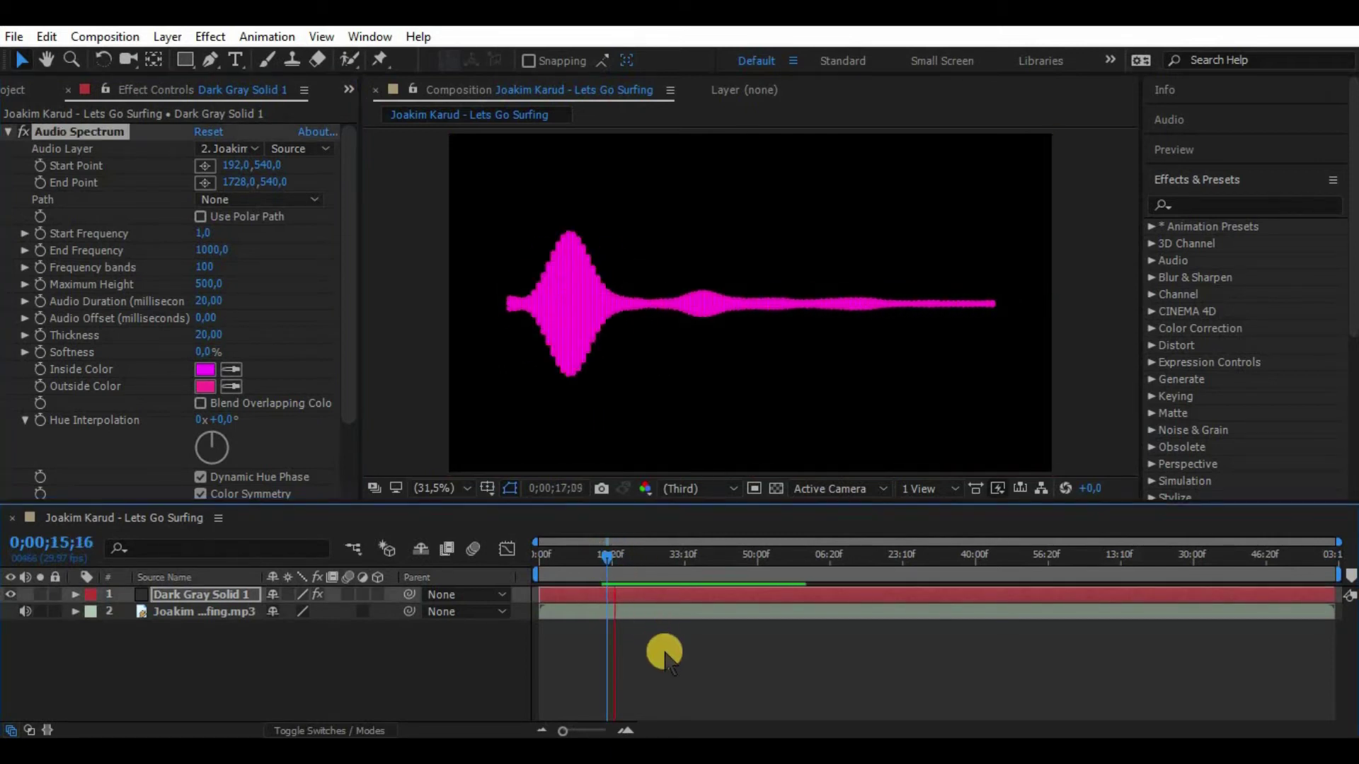
left_click(601, 556)
left_click(676, 623)
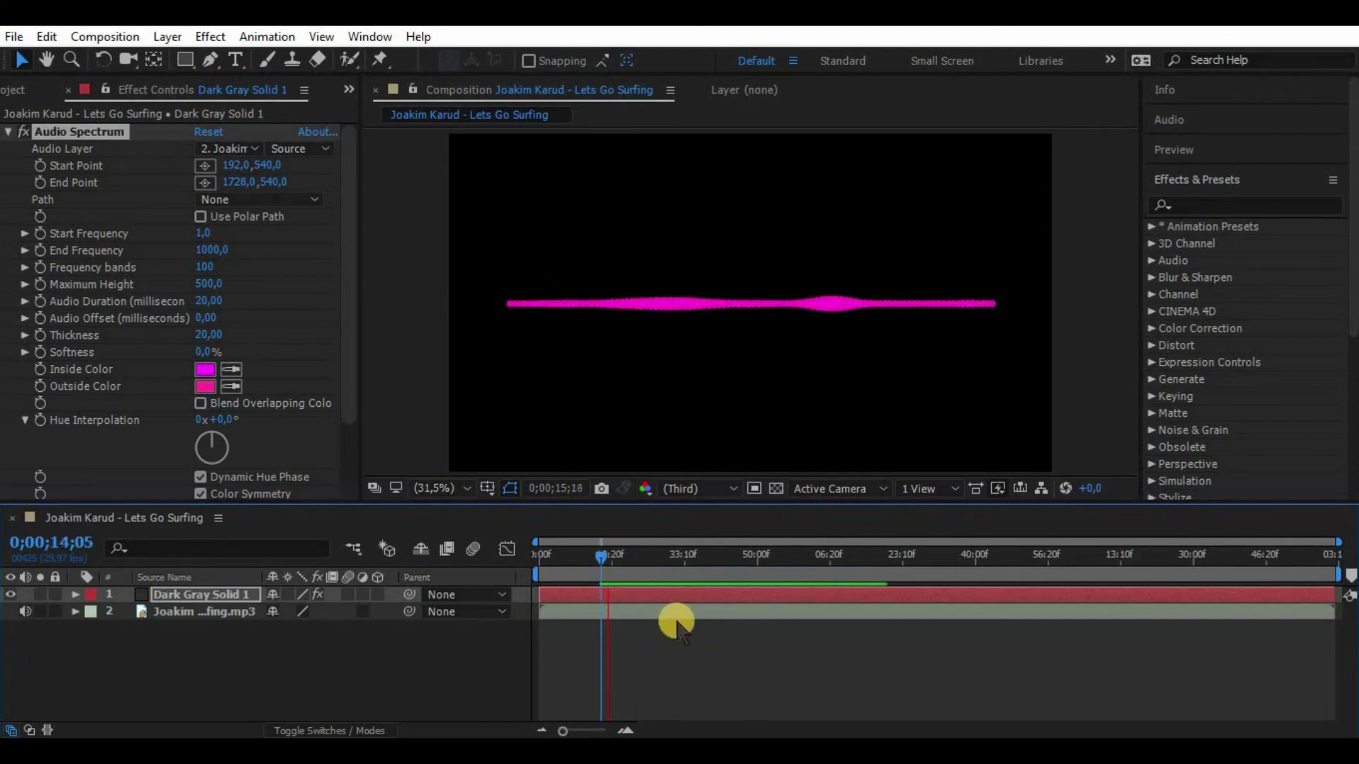
left_click_drag(609, 554, 540, 555)
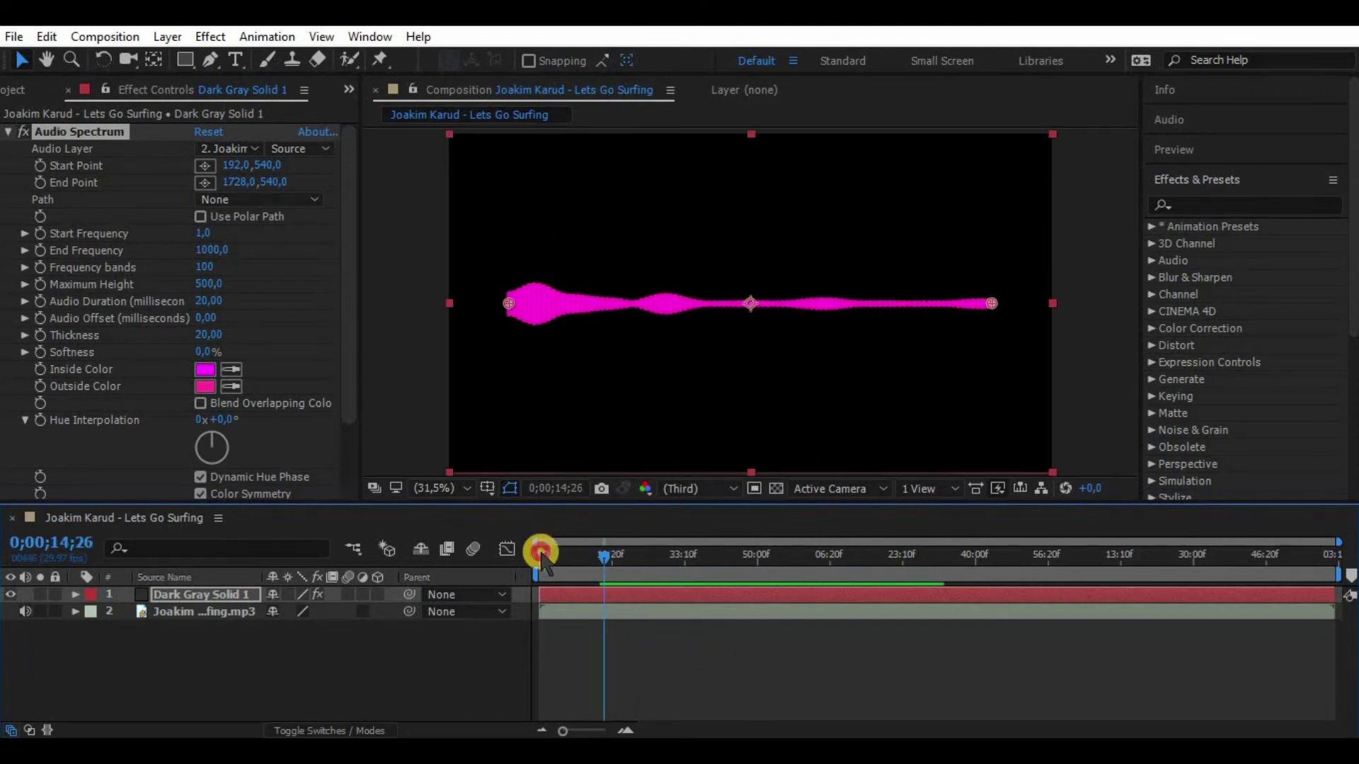
left_click(744, 637)
left_click(631, 658)
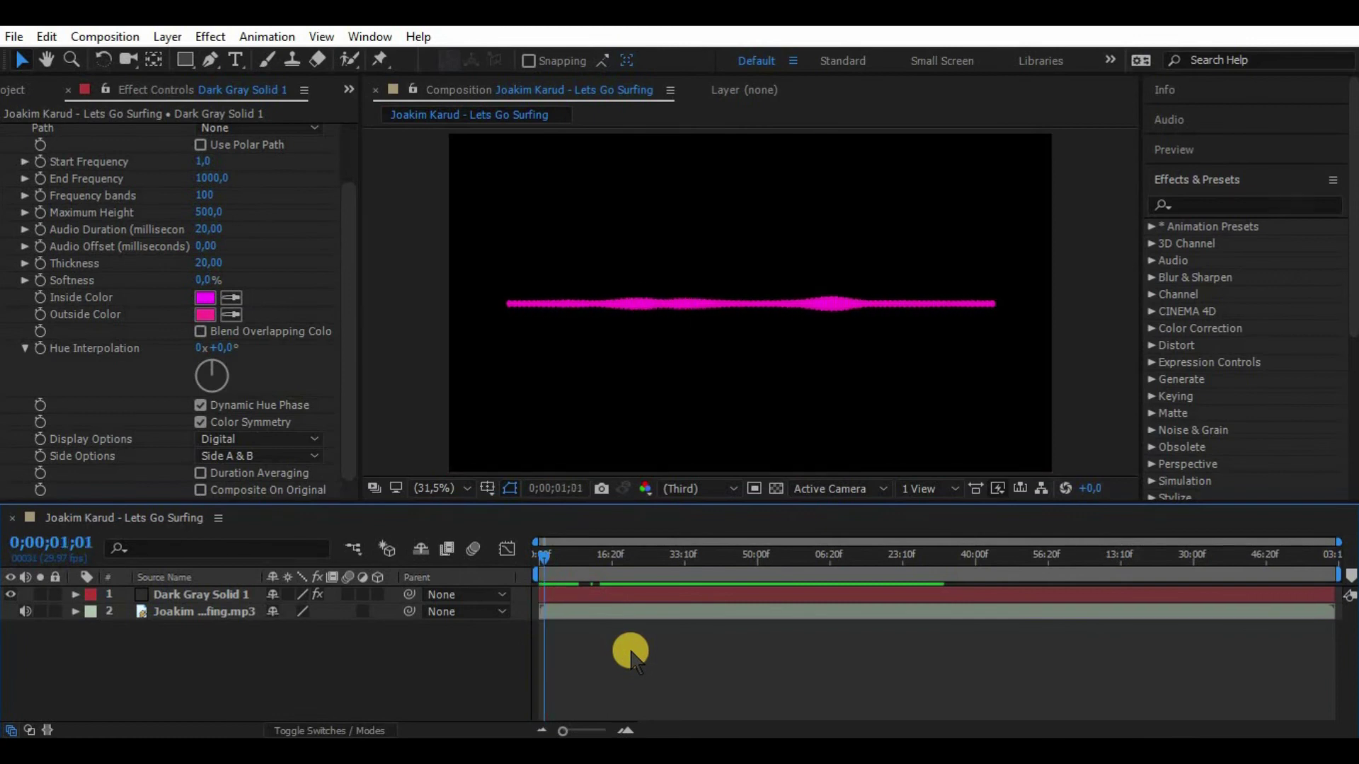
Change the spectrum's inside color to orange
left_click(204, 297)
left_click_drag(719, 496, 712, 438)
left_click(858, 262)
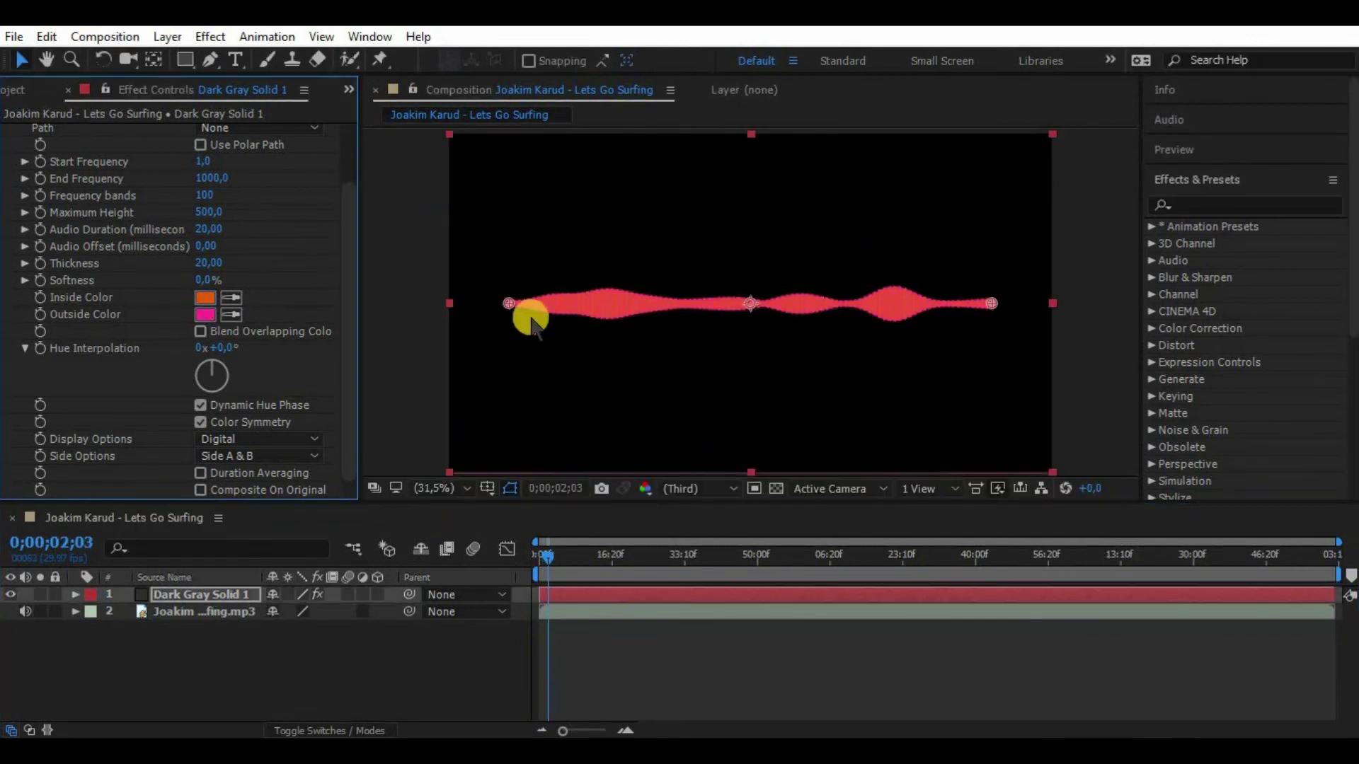
Change the spectrum's outside color to red
left_click(204, 315)
left_click_drag(728, 478, 723, 509)
left_click(685, 280)
left_click(877, 261)
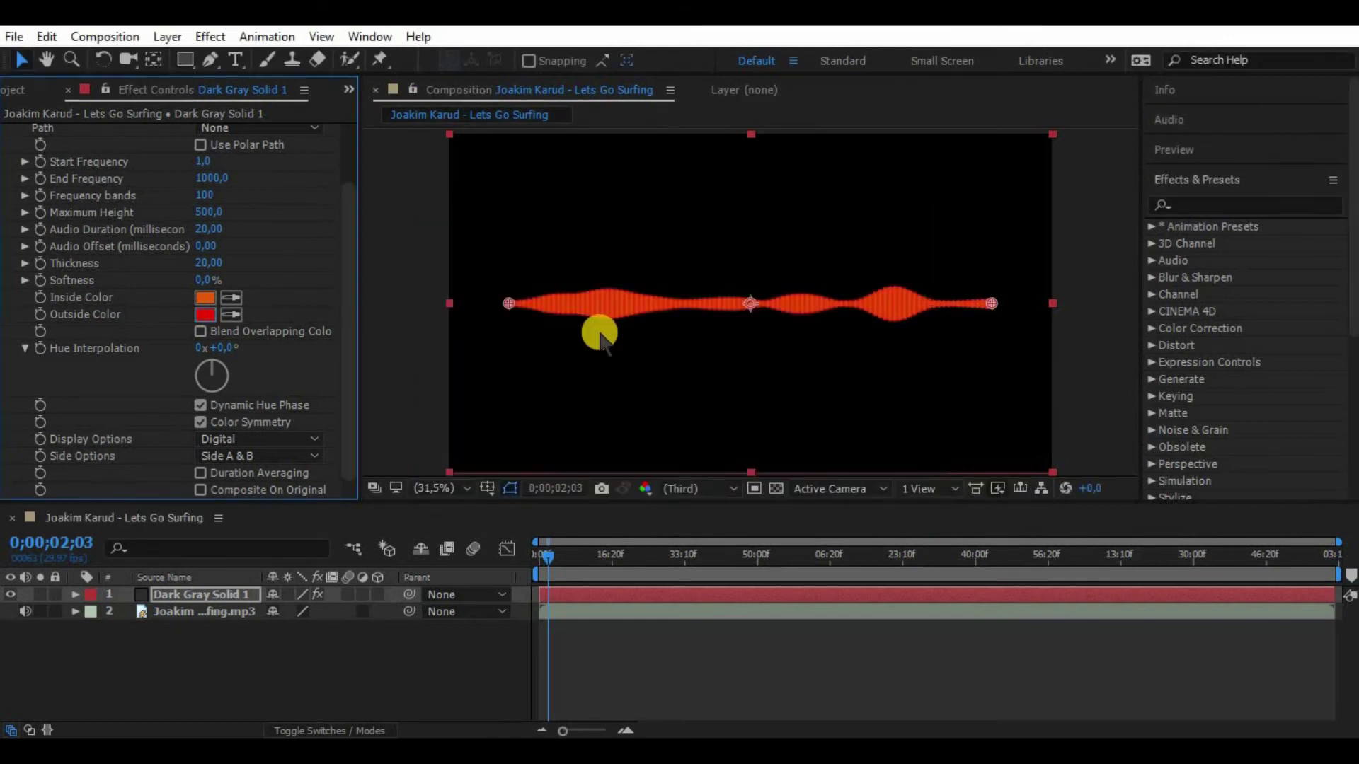
Try other outside colors for the spectrum, finishing with white
left_click(205, 314)
left_click(536, 505)
left_click(878, 261)
left_click(205, 314)
left_click_drag(470, 281, 451, 265)
left_click(877, 260)
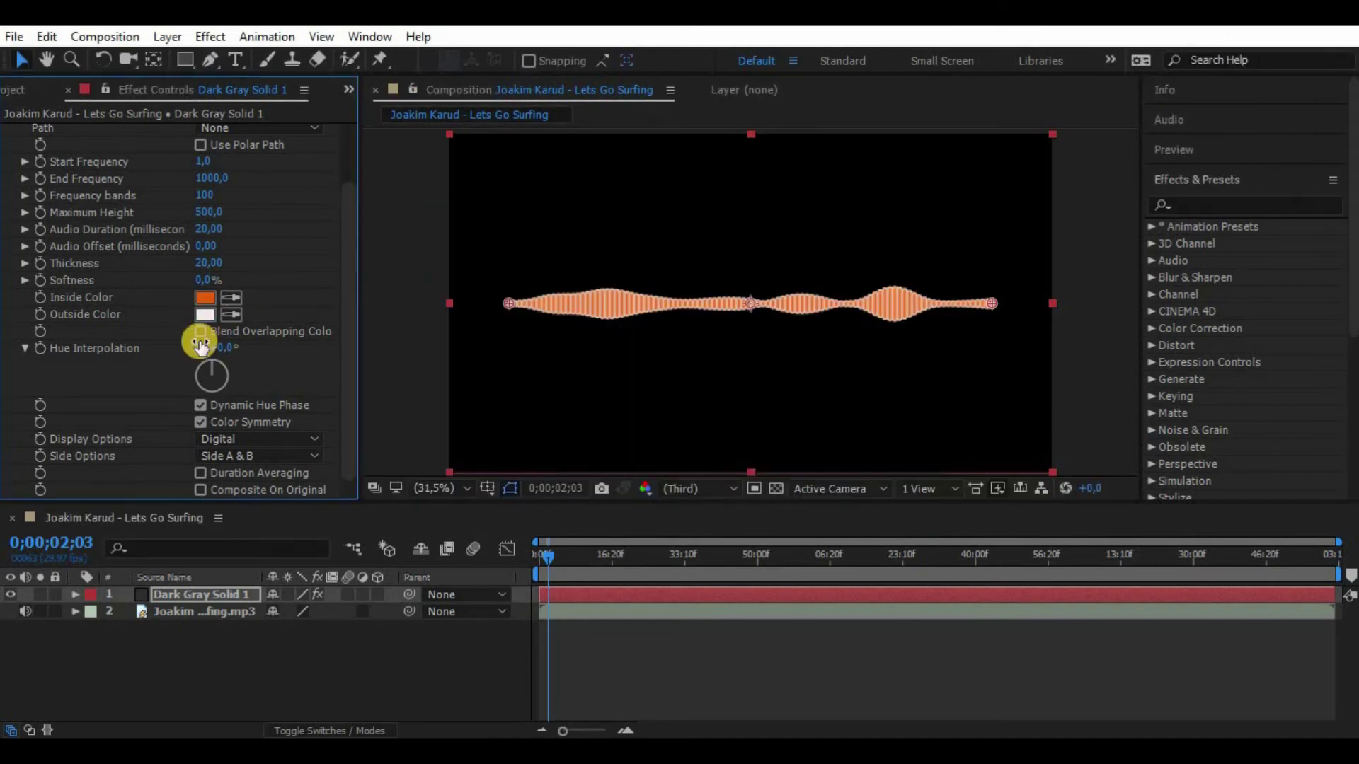
Change the outside color from white back to red
left_click(205, 315)
left_click_drag(656, 305, 694, 284)
left_click(878, 260)
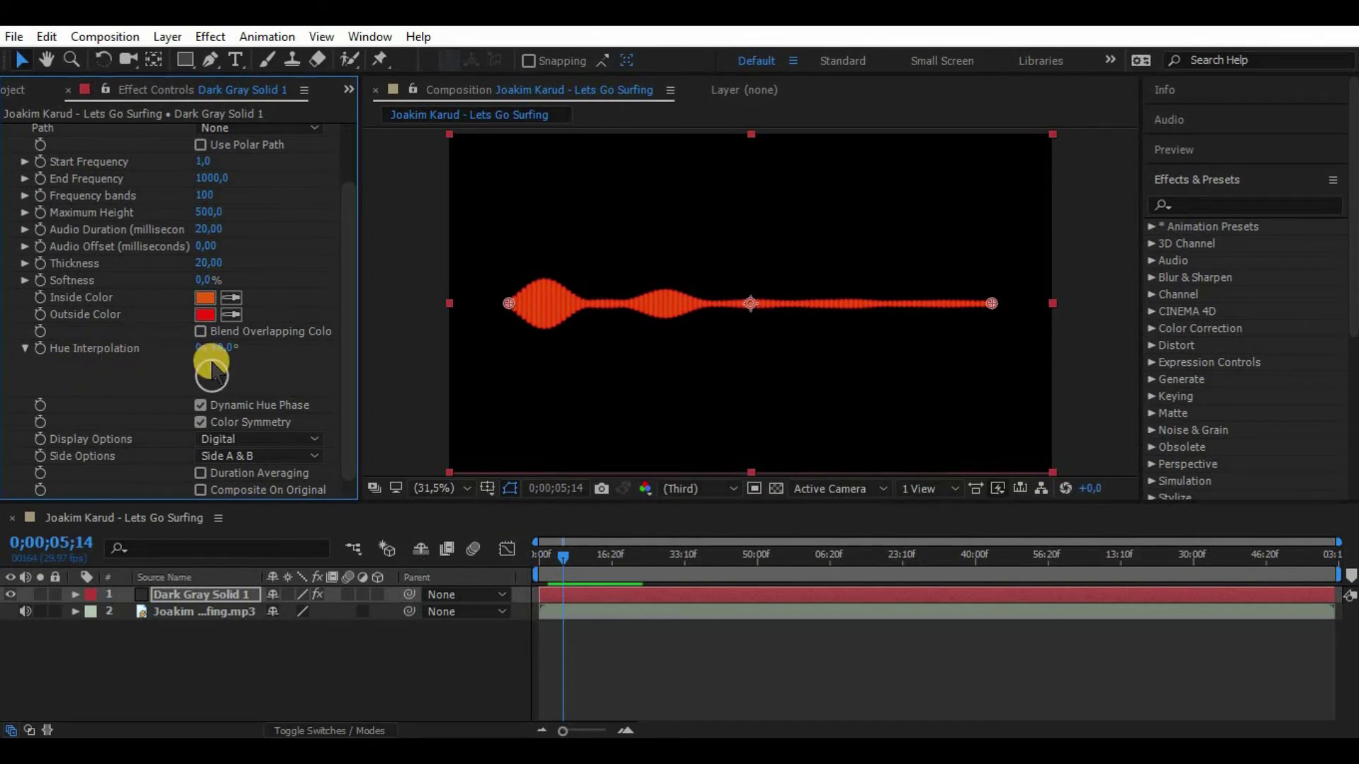
Set the hue interpolation to 1x+1.0° and preview the rainbow-colored spectrum
mouse_move(219, 369)
left_mouse_down()
mouse_move(216, 407)
mouse_move(197, 382)
mouse_move(206, 355)
mouse_move(216, 361)
left_mouse_up()
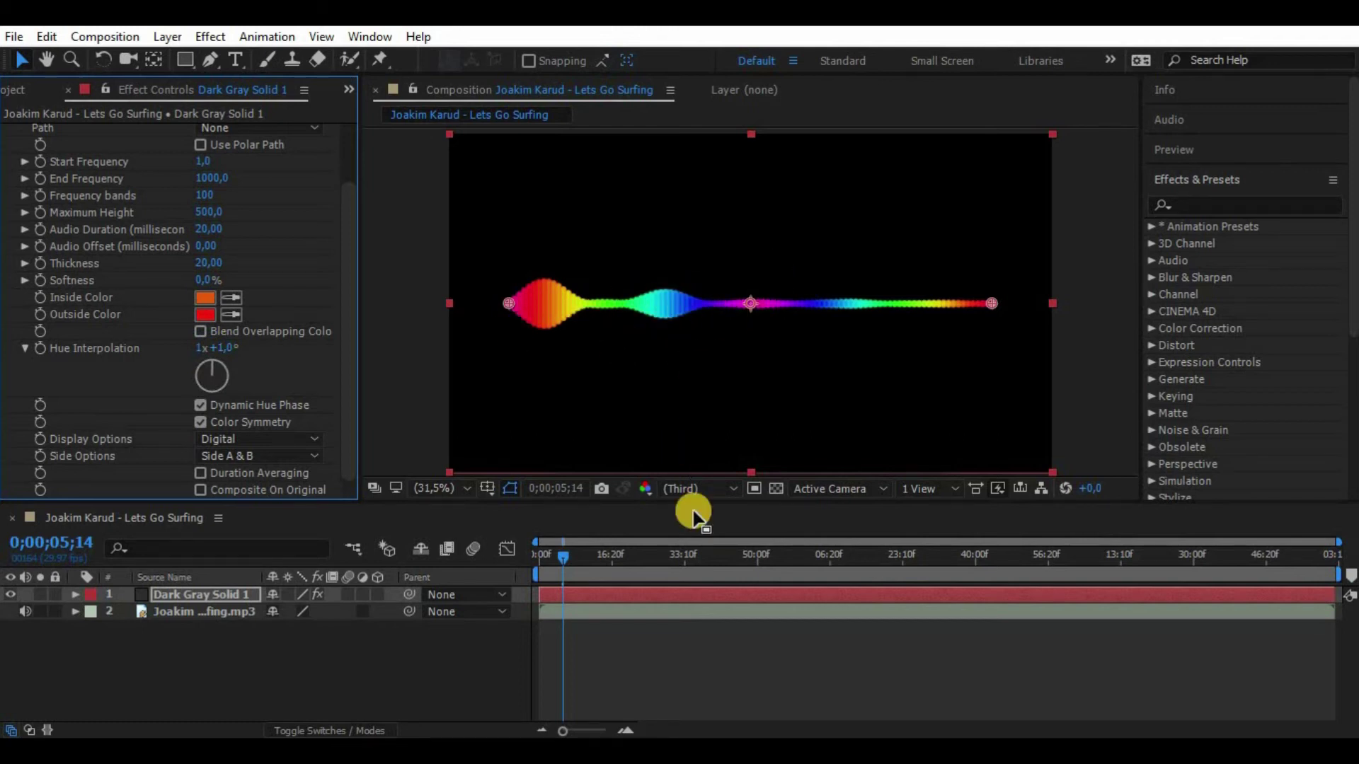
left_click(727, 650)
key("space")
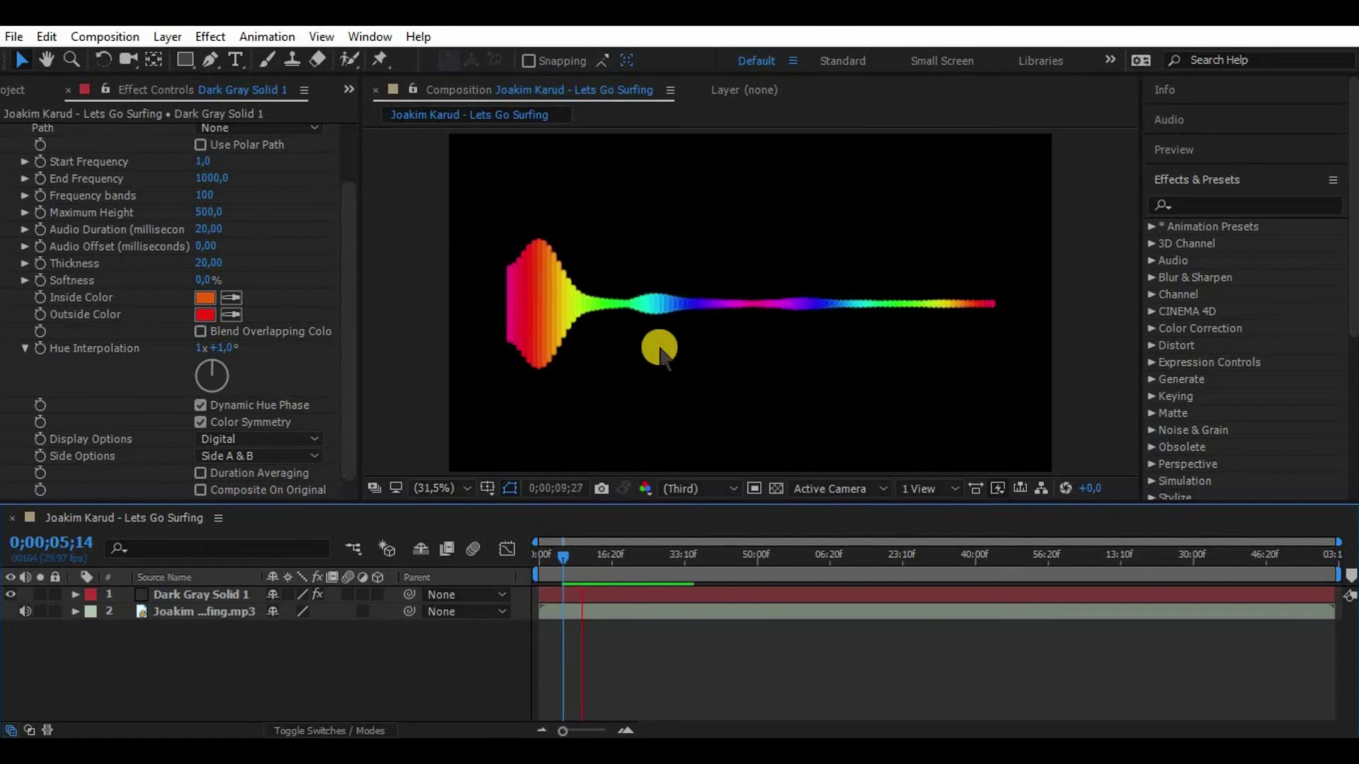
Preview the spectrum with a hue interpolation of 0x+91.0°, and set the hue interpolation to 1x+5.0°
mouse_move(212, 369)
left_mouse_down()
mouse_move(215, 397)
mouse_move(221, 359)
mouse_move(203, 359)
mouse_move(214, 394)
mouse_move(258, 365)
mouse_move(244, 393)
mouse_move(209, 361)
mouse_move(227, 396)
mouse_move(219, 333)
mouse_move(423, 340)
mouse_move(212, 361)
mouse_move(234, 376)
left_mouse_up()
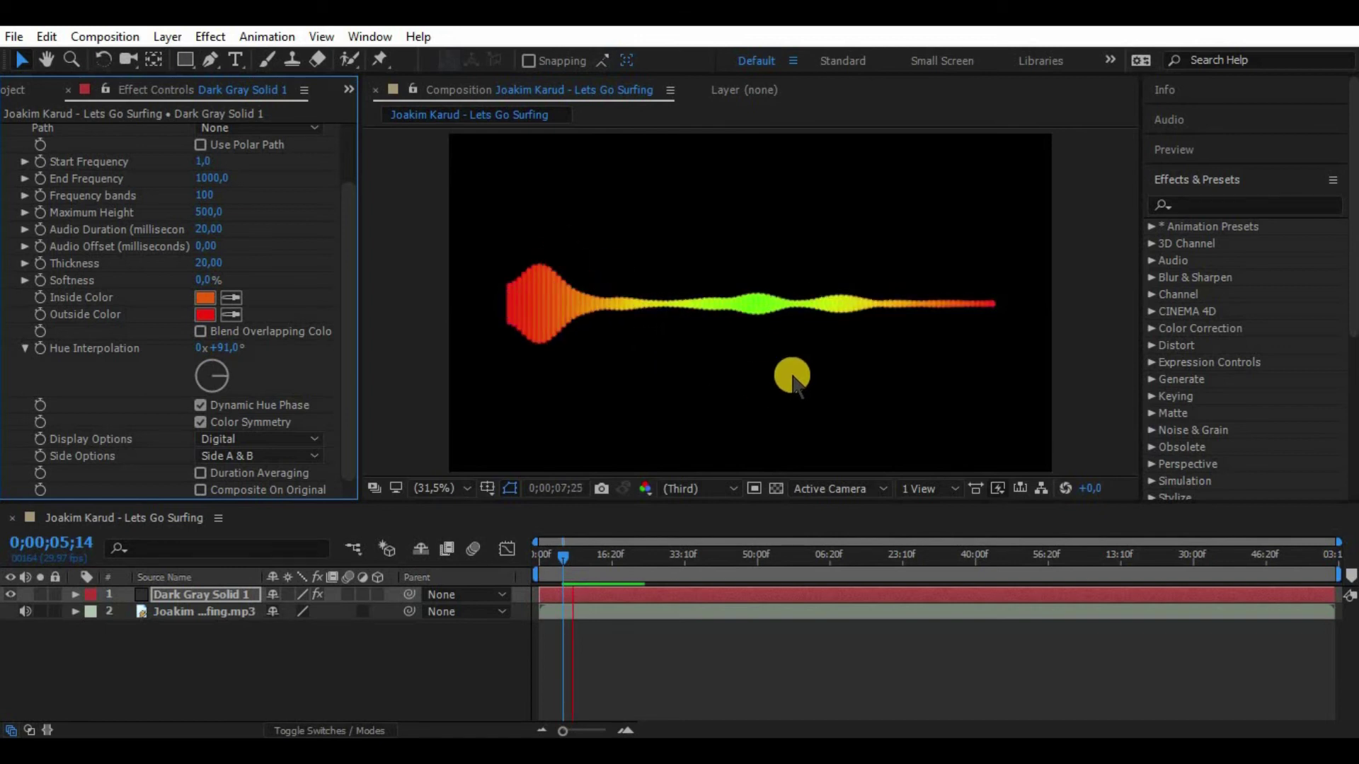
left_click(731, 370)
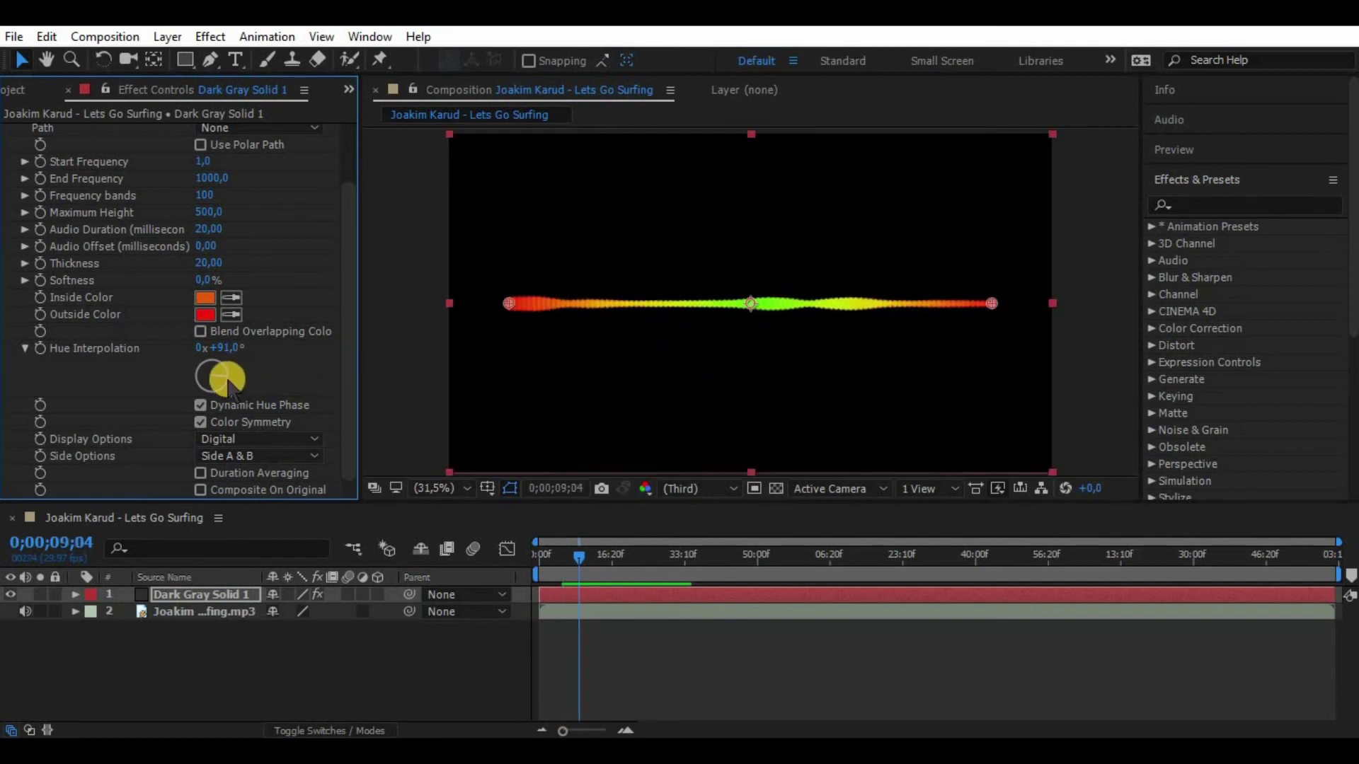
left_click_drag(227, 384, 210, 396)
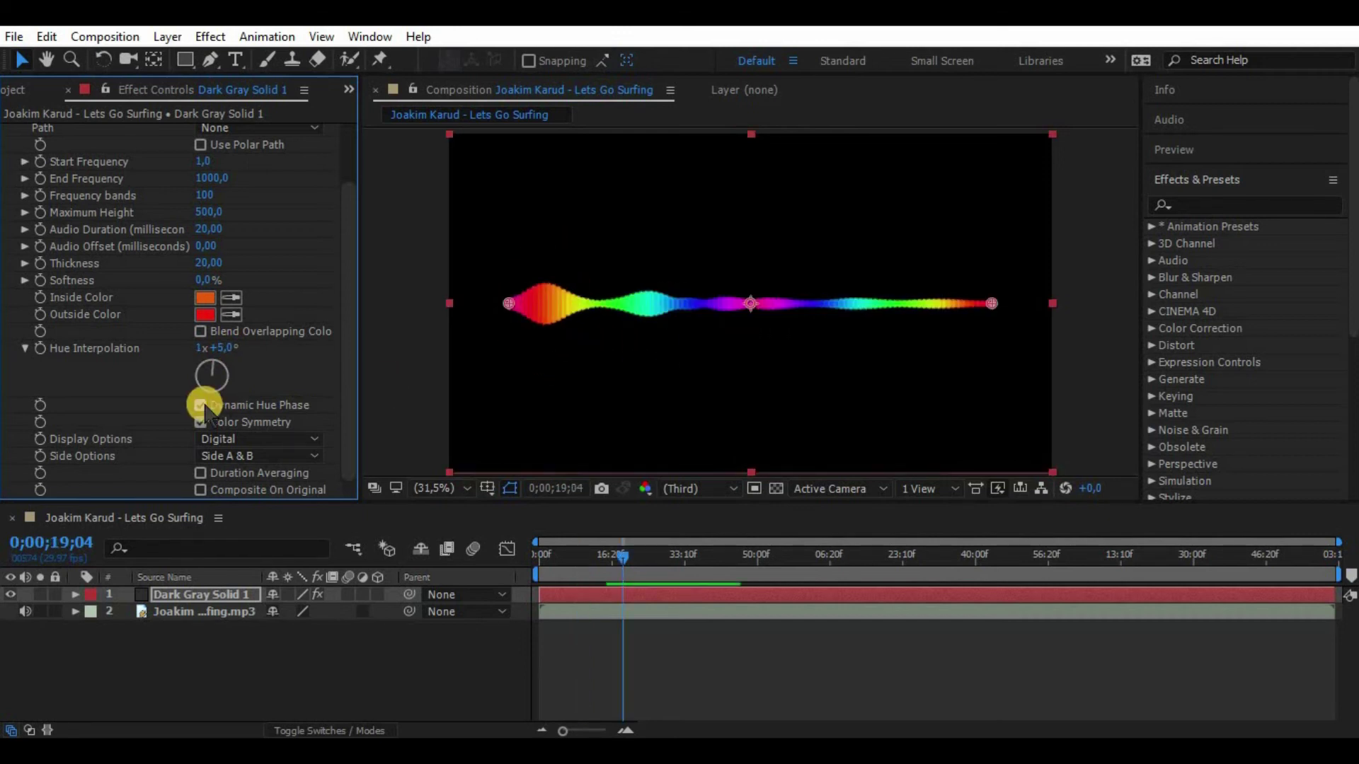
Compare the animation with Dynamic Hue Phase off and on, and leave the option off
left_click(200, 405)
key("space")
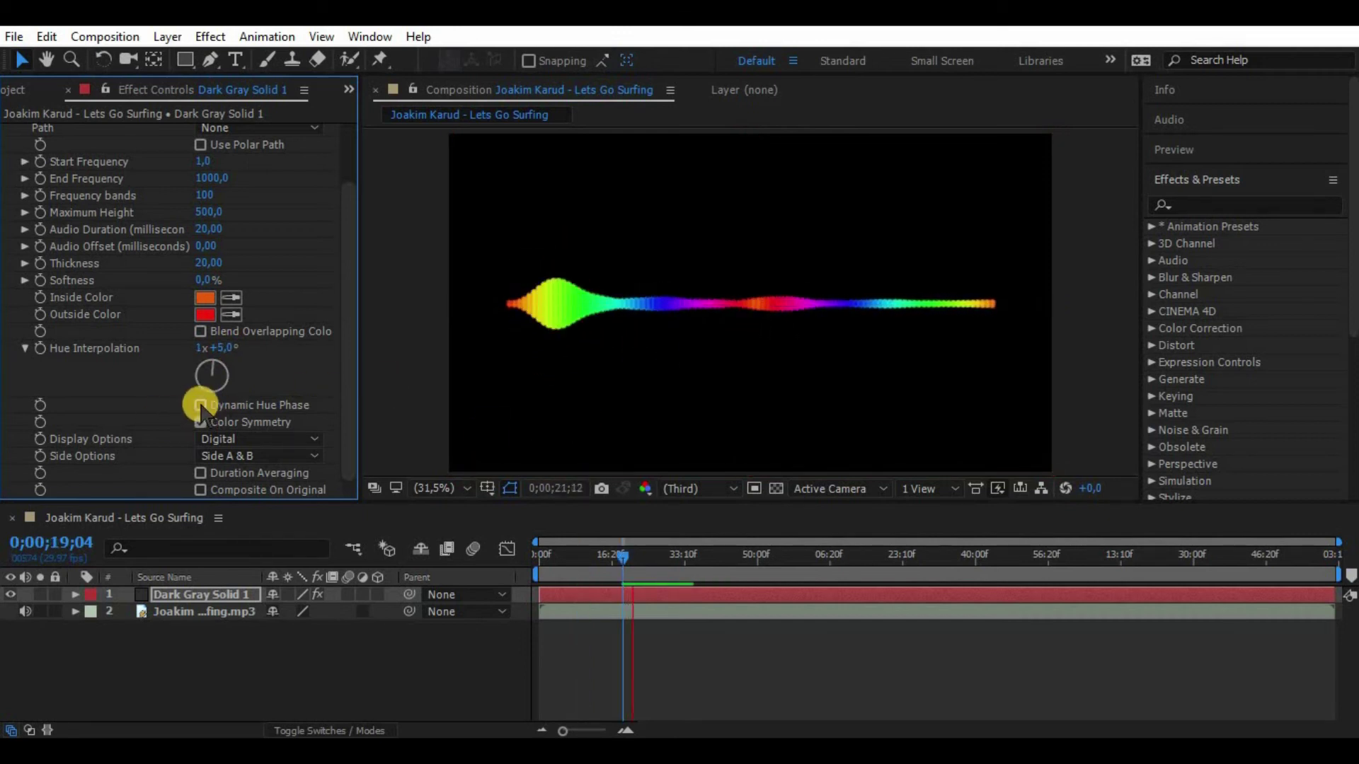
left_click(200, 405)
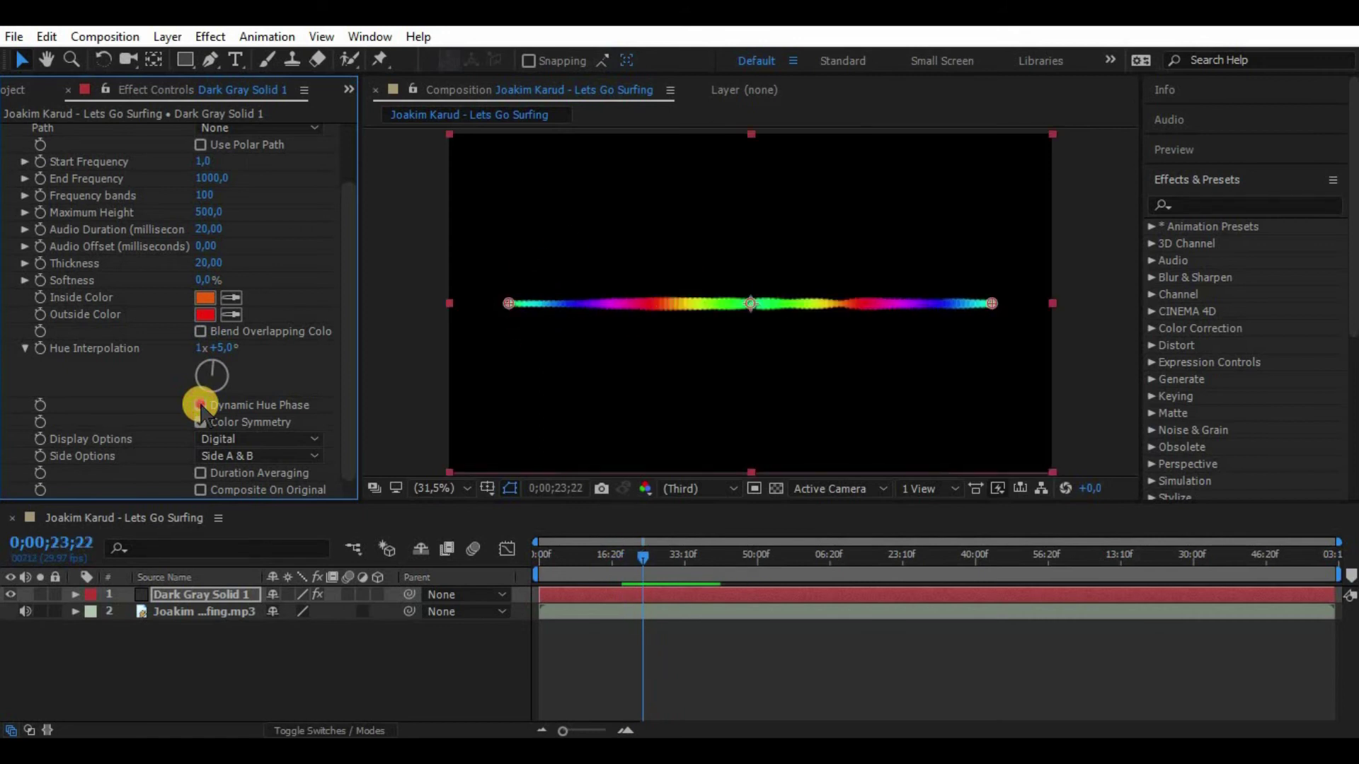
left_click(200, 405)
key("space")
left_click(201, 407)
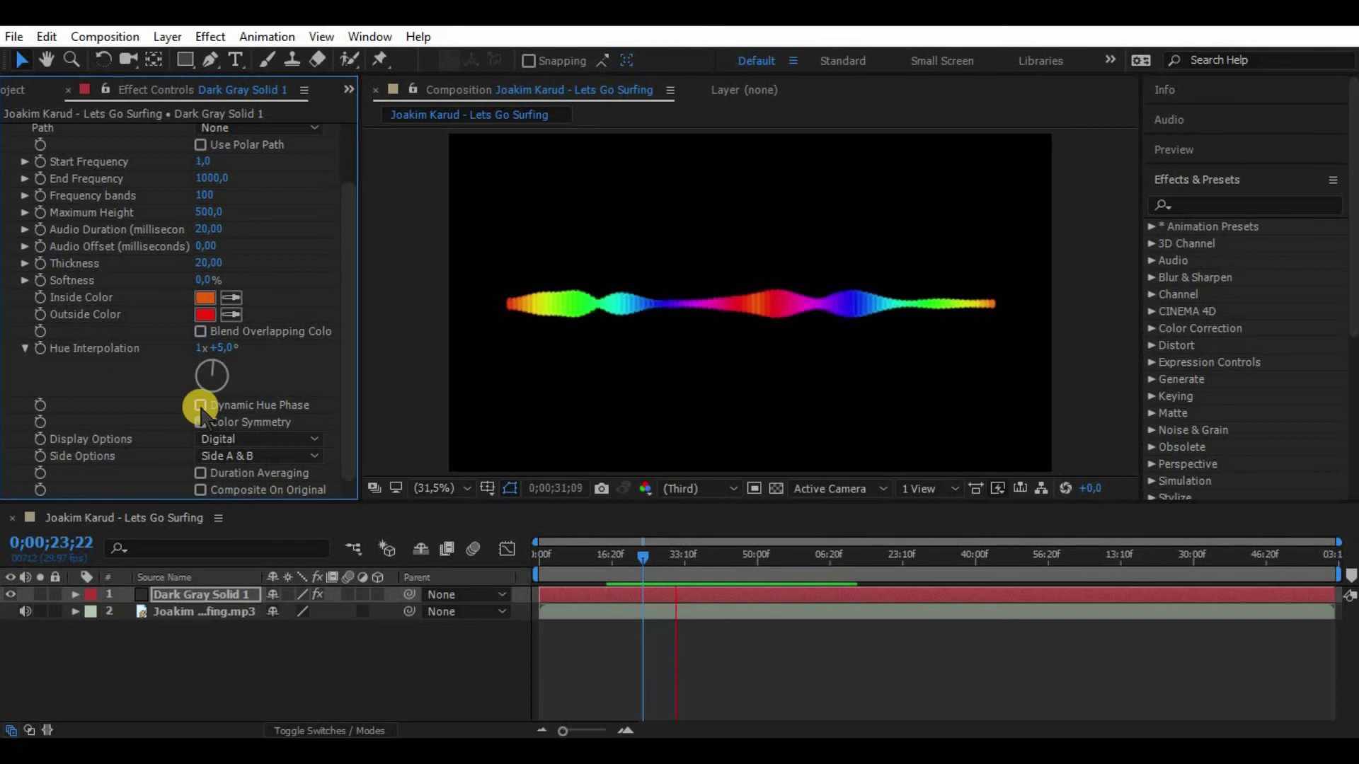
Toggle Color Symmetry to compare the color distribution, and leave the option off
left_click(199, 423)
left_click(199, 422)
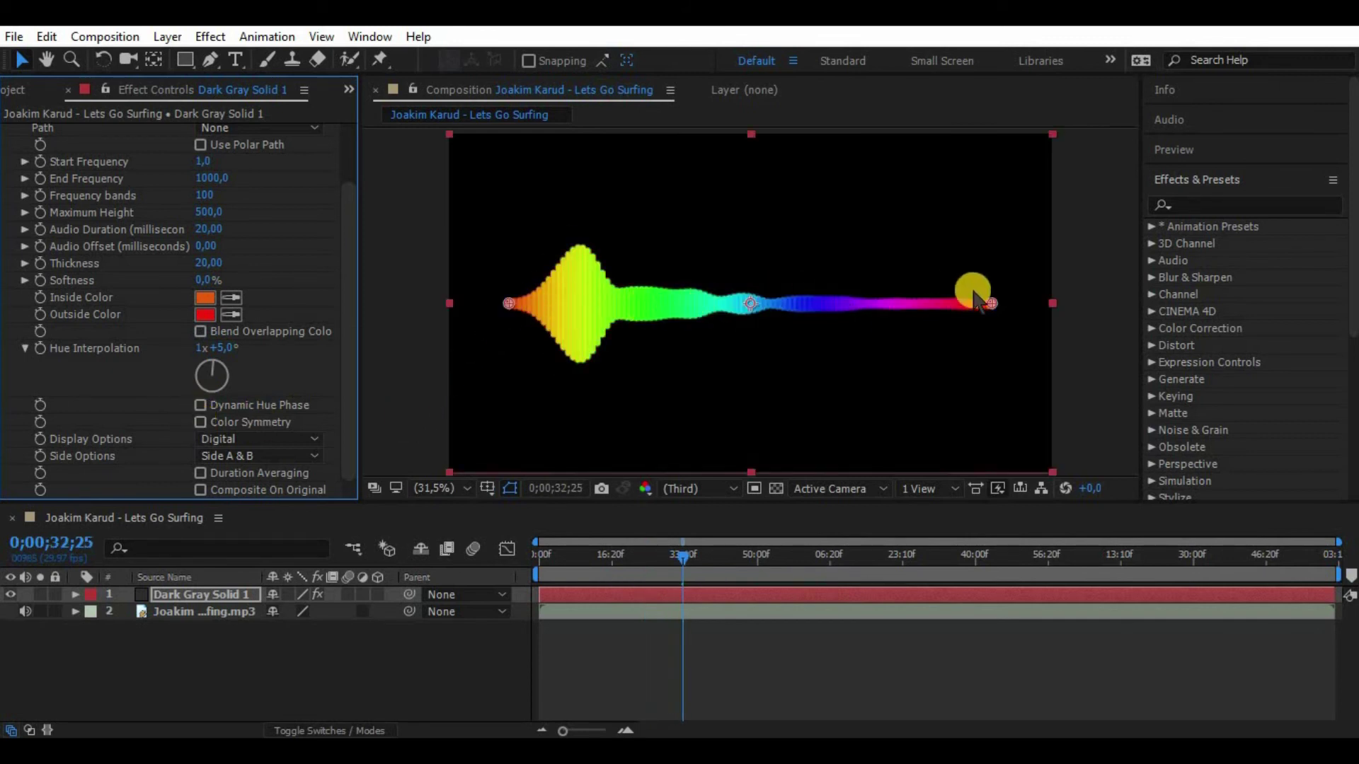
left_click(201, 423)
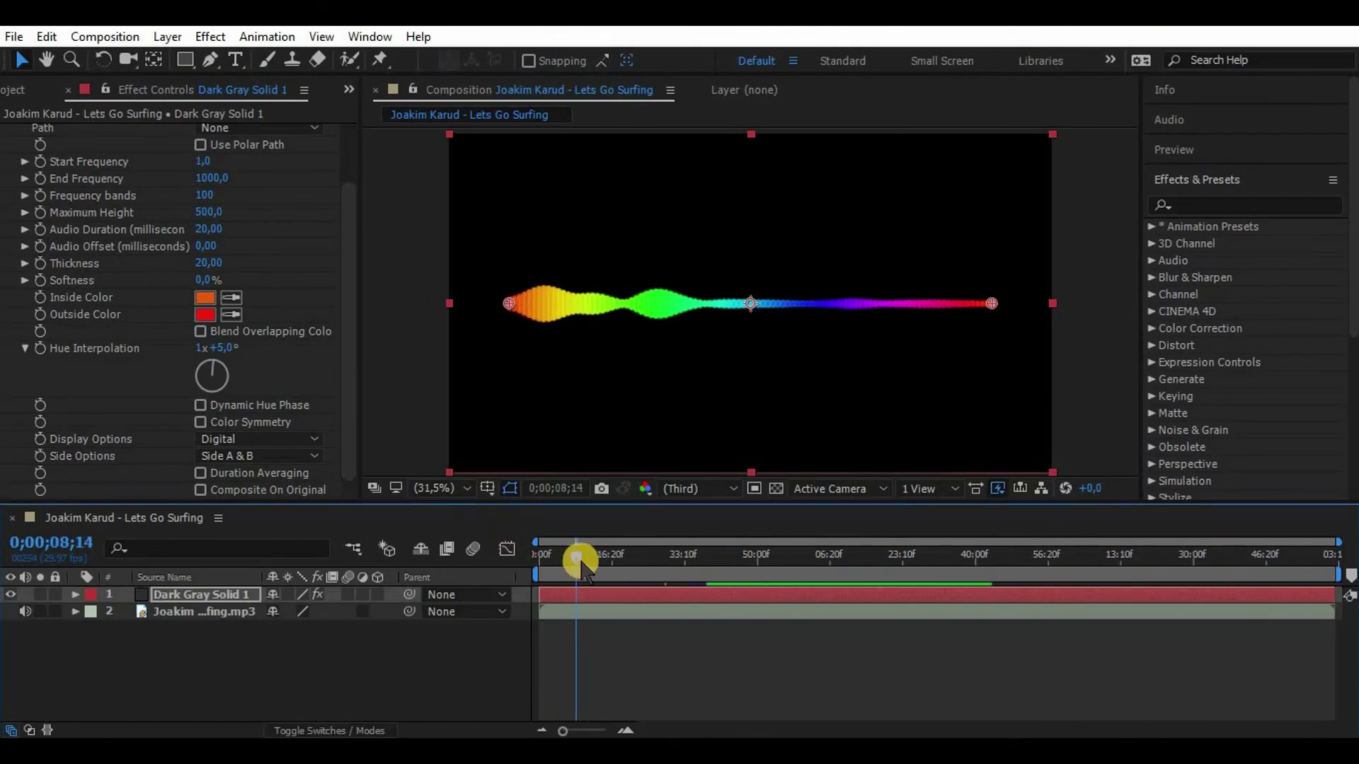
Preview the spectrum from the beginning of the composition and return to the first frame
left_click(557, 559)
left_click_drag(554, 559, 531, 555)
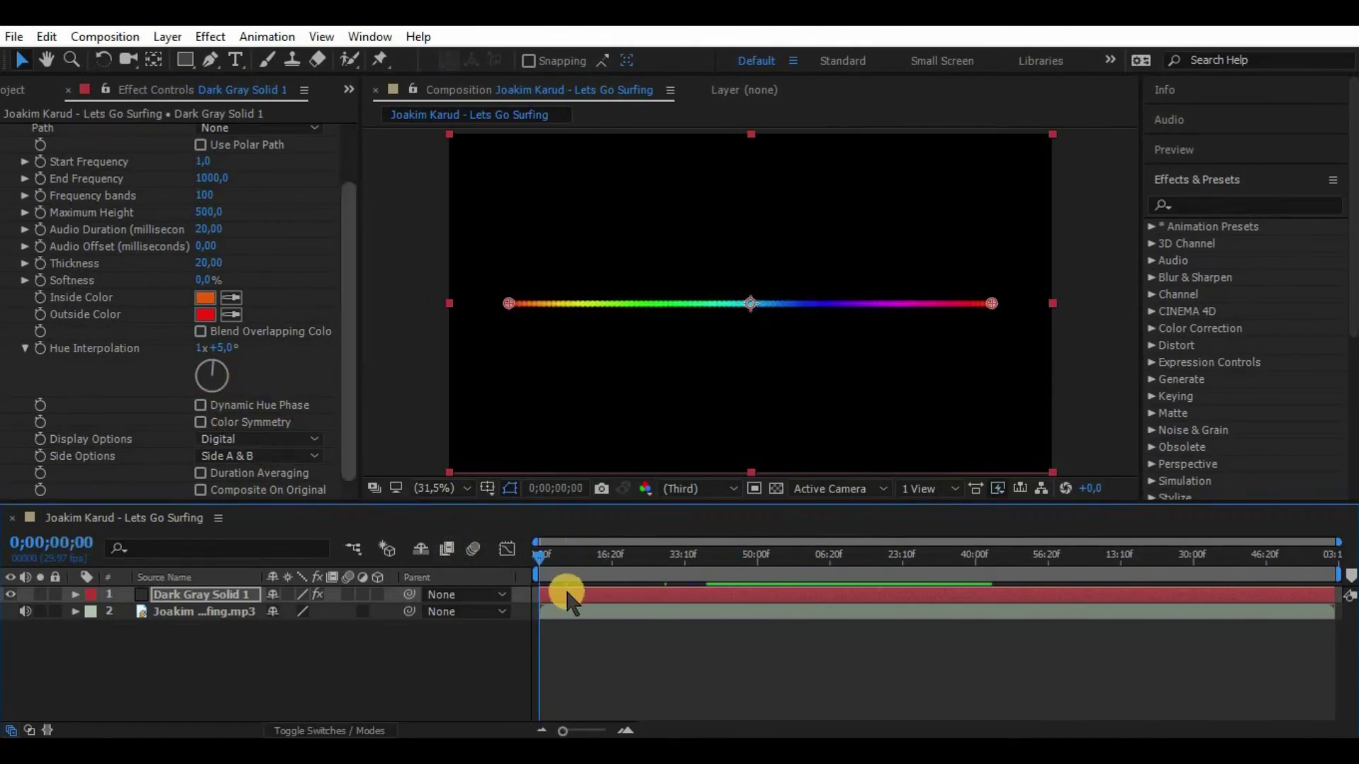
key("space")
key("space")
left_click(539, 558)
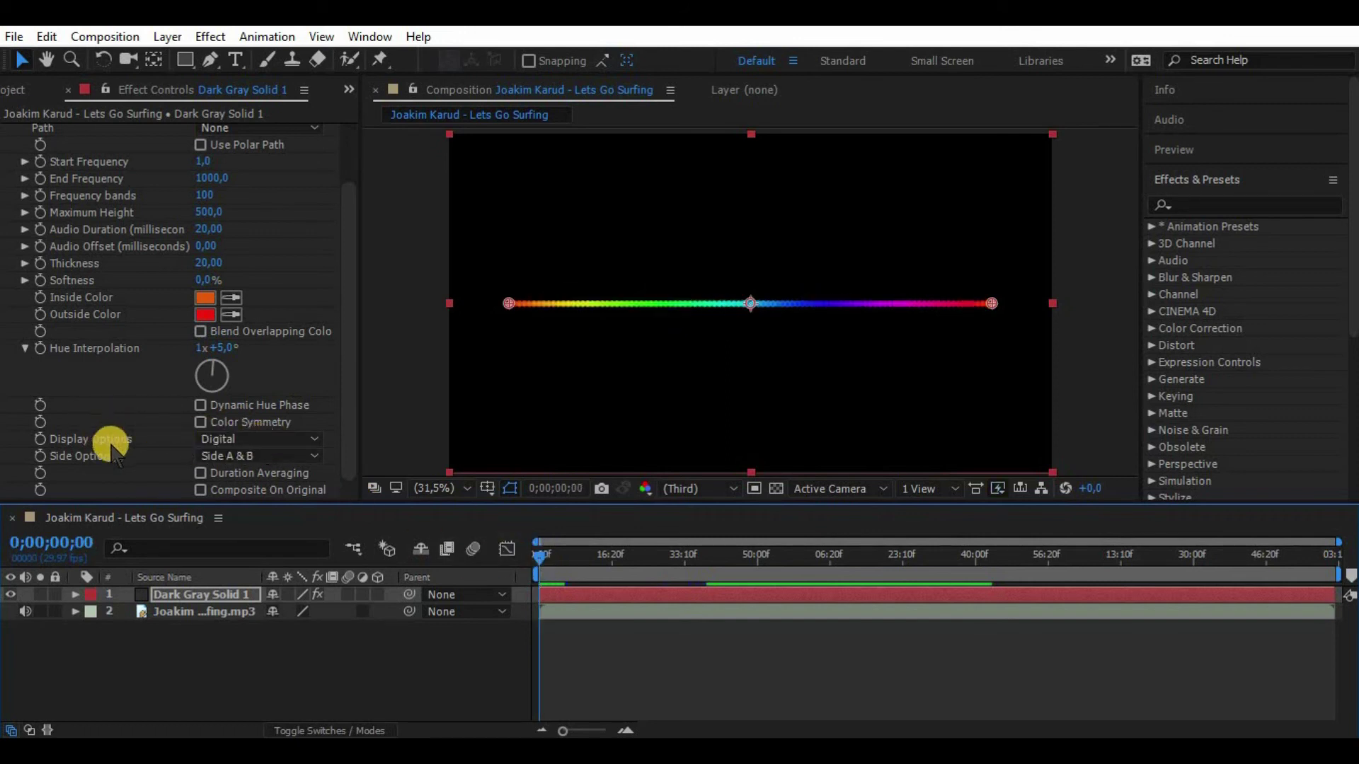
Switch the spectrum's display option to Analog lines and preview the animation
left_click(212, 440)
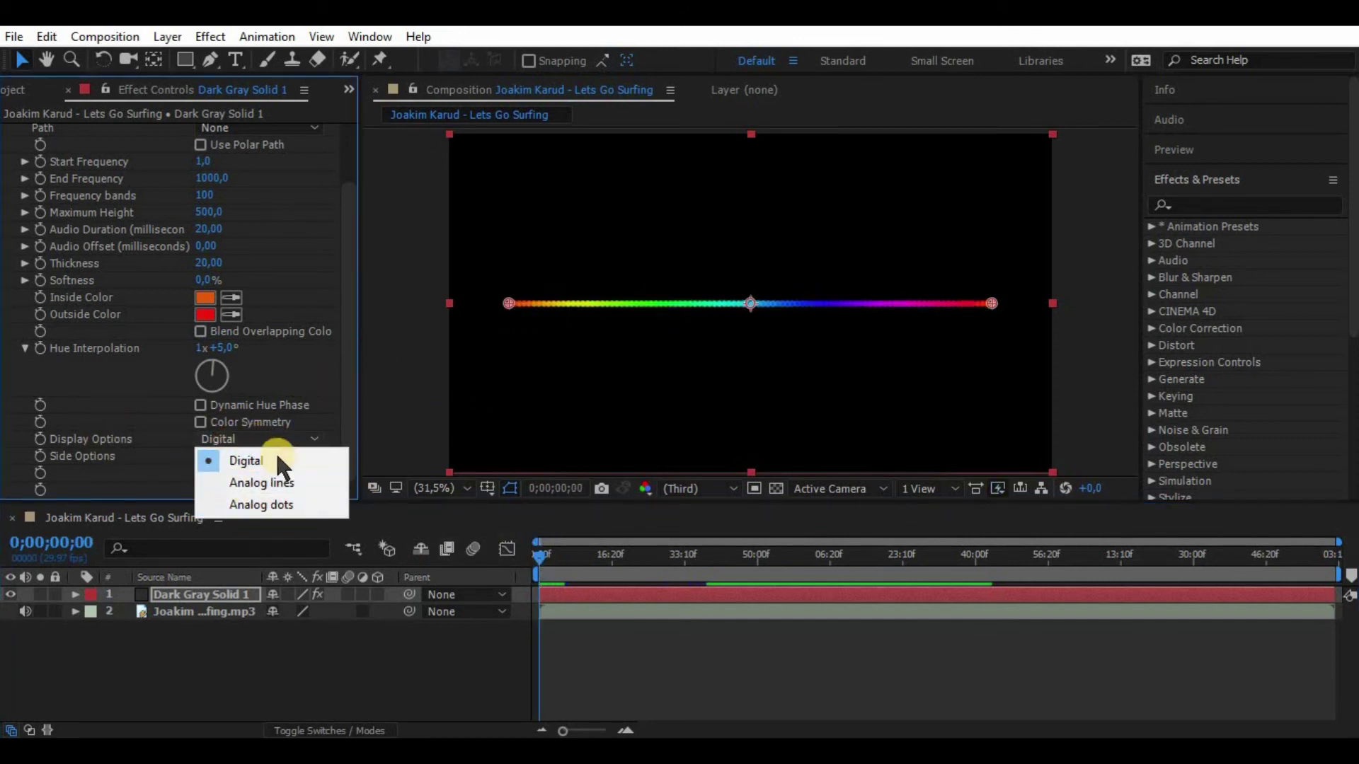
left_click(276, 484)
key("space")
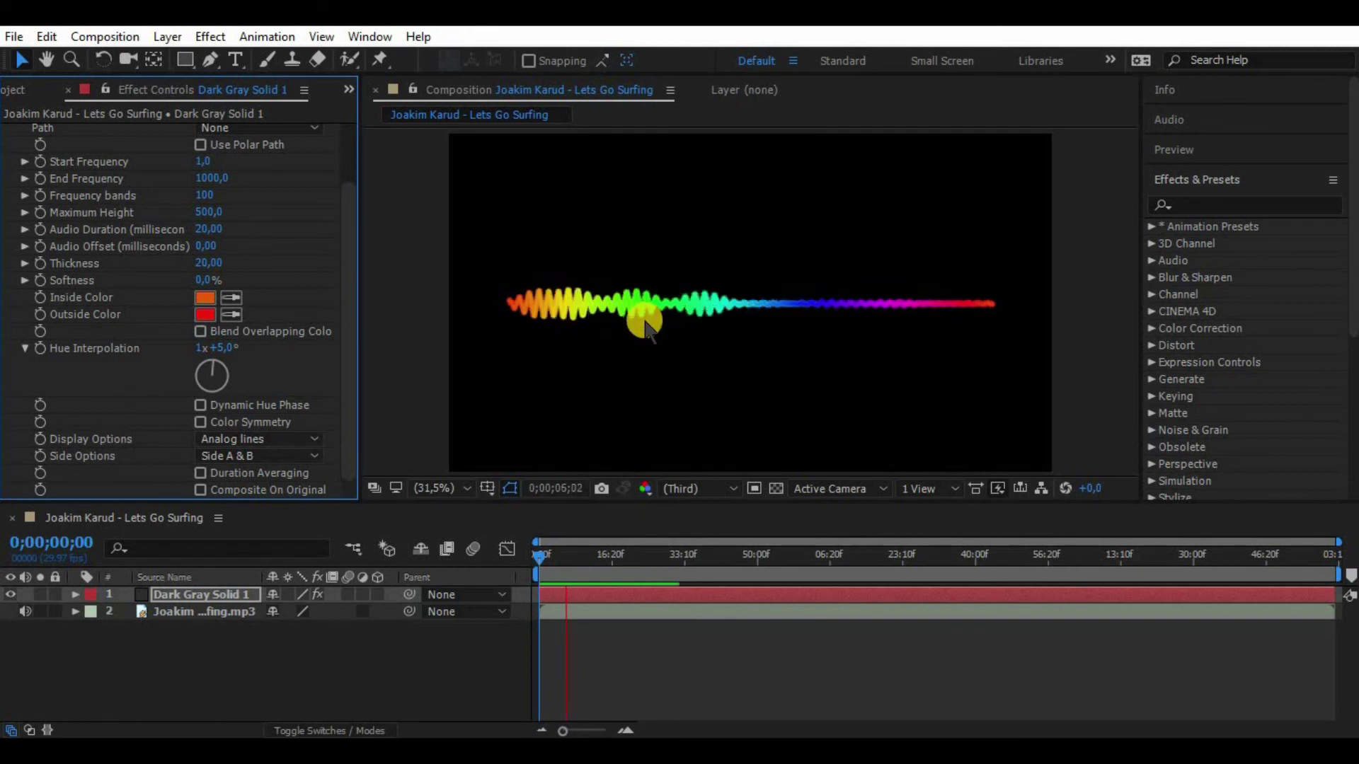
Switch the spectrum's display option to Analog dots and preview the animation
left_click(261, 440)
left_click(262, 503)
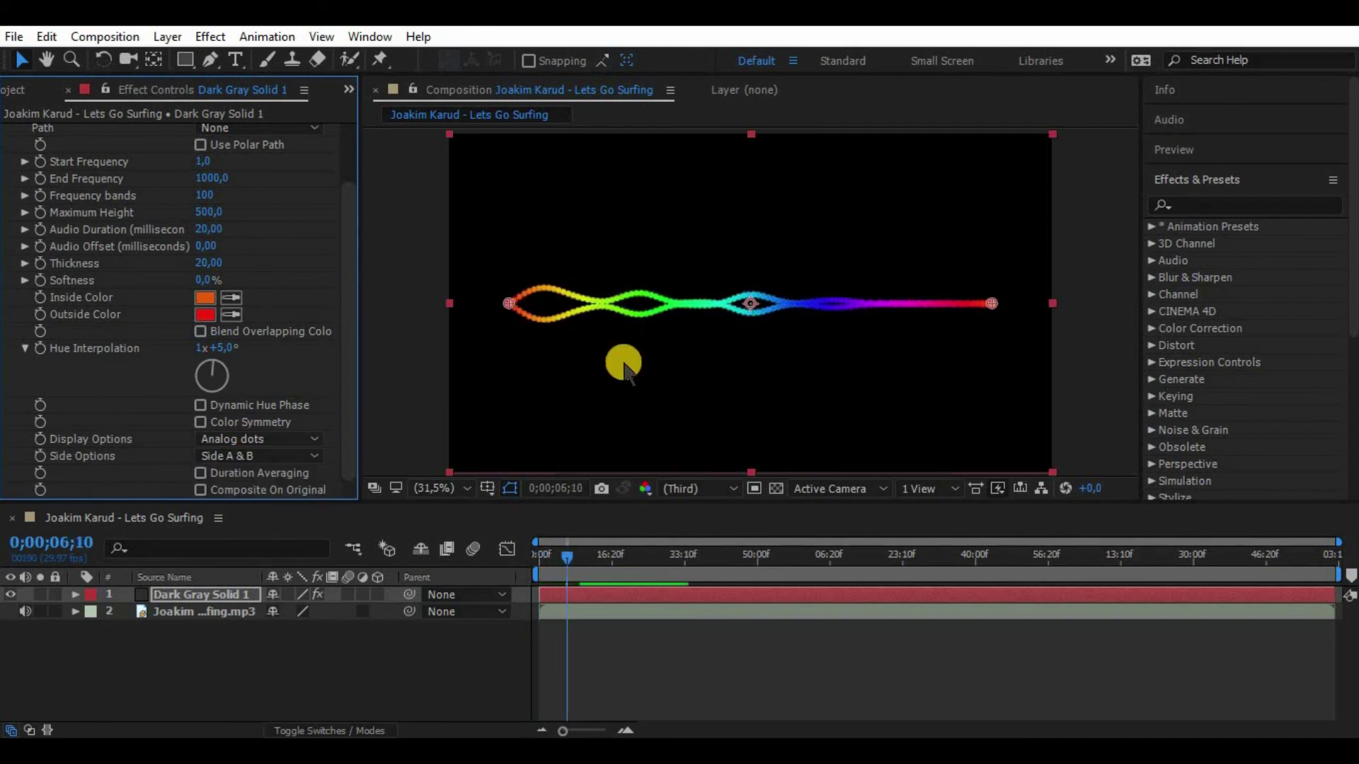
key("space")
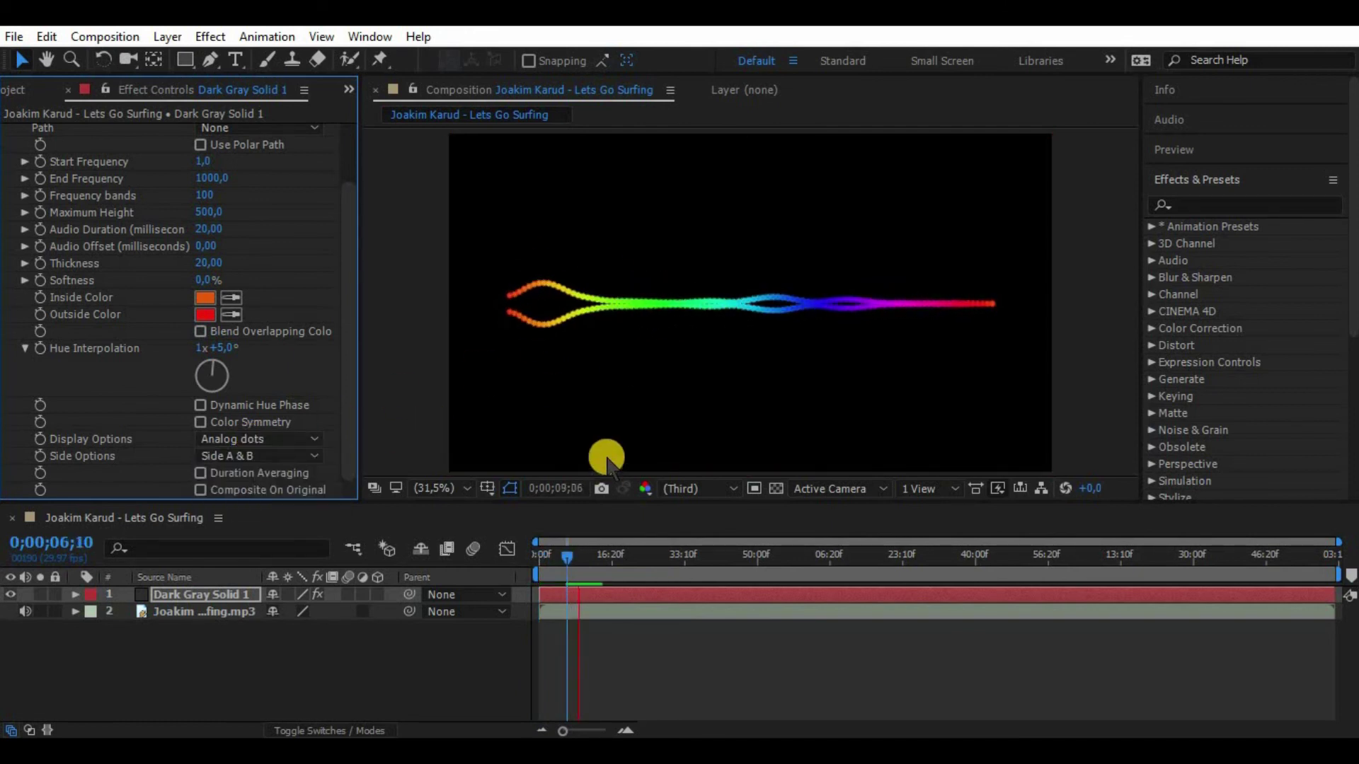
key("space")
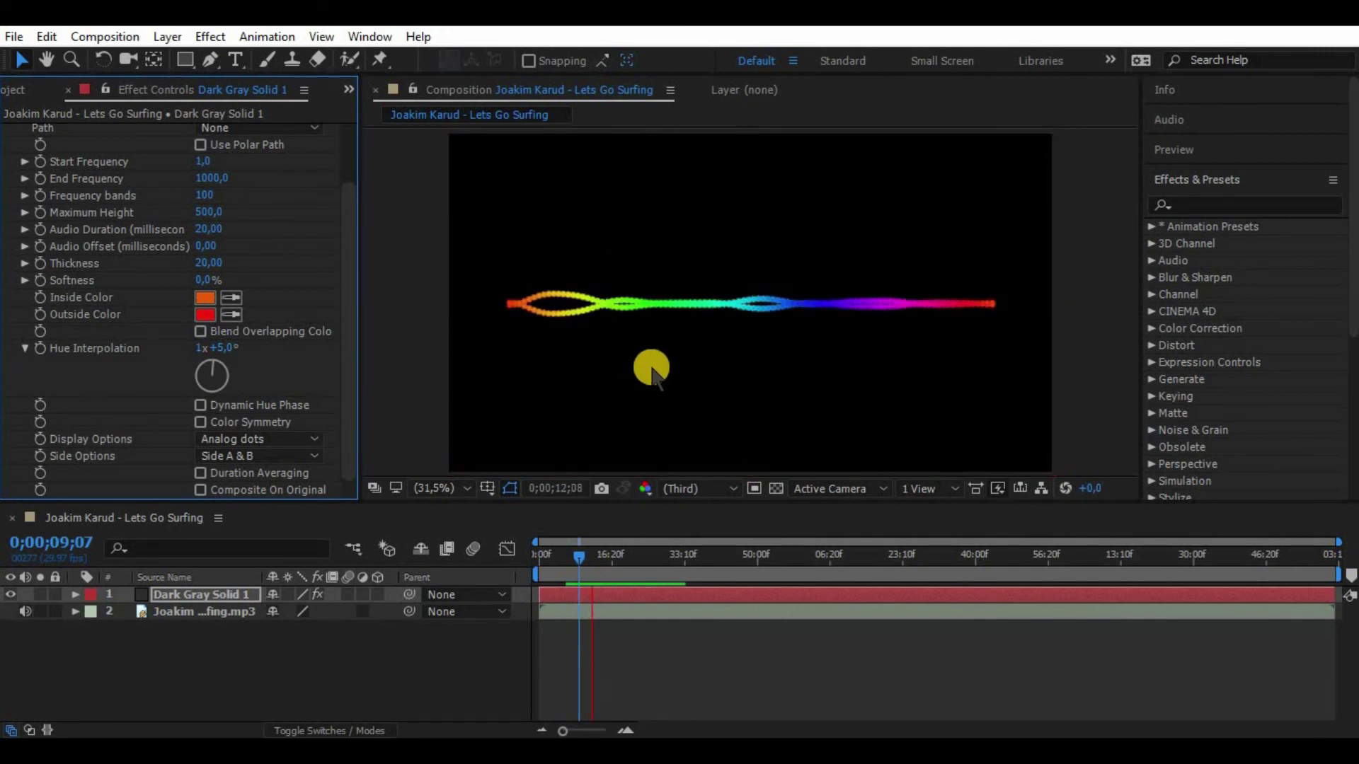
key("space")
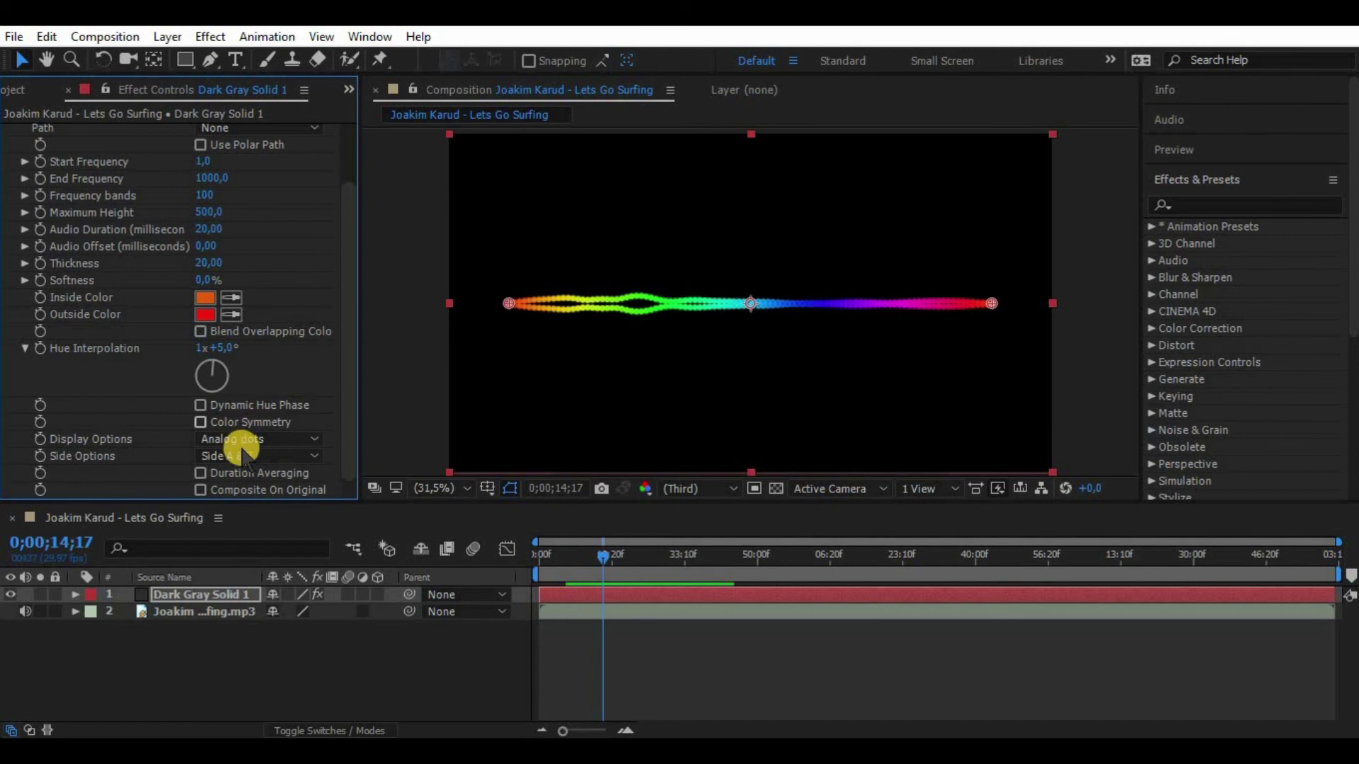
Set the spectrum's side option to Side A and preview the animation
left_click(237, 456)
left_click(241, 472)
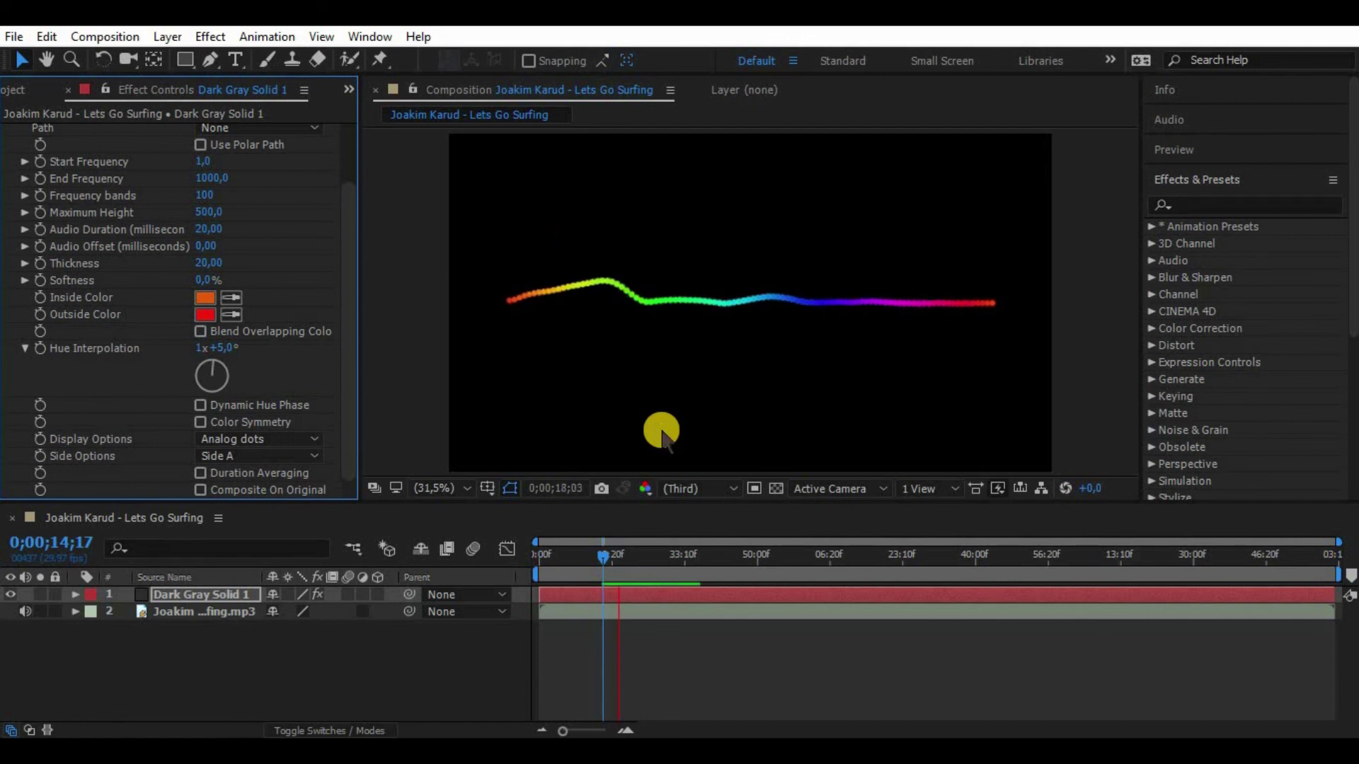
left_click(604, 557)
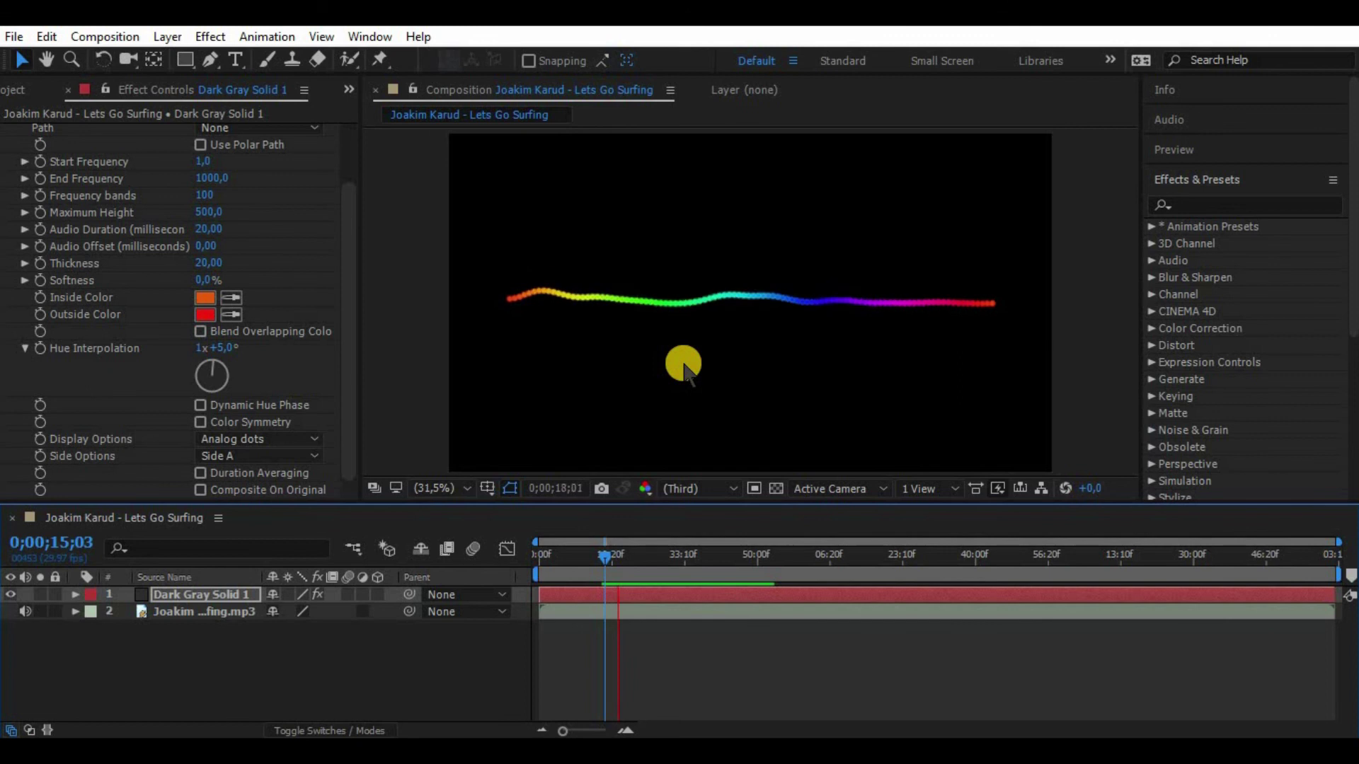
key("space")
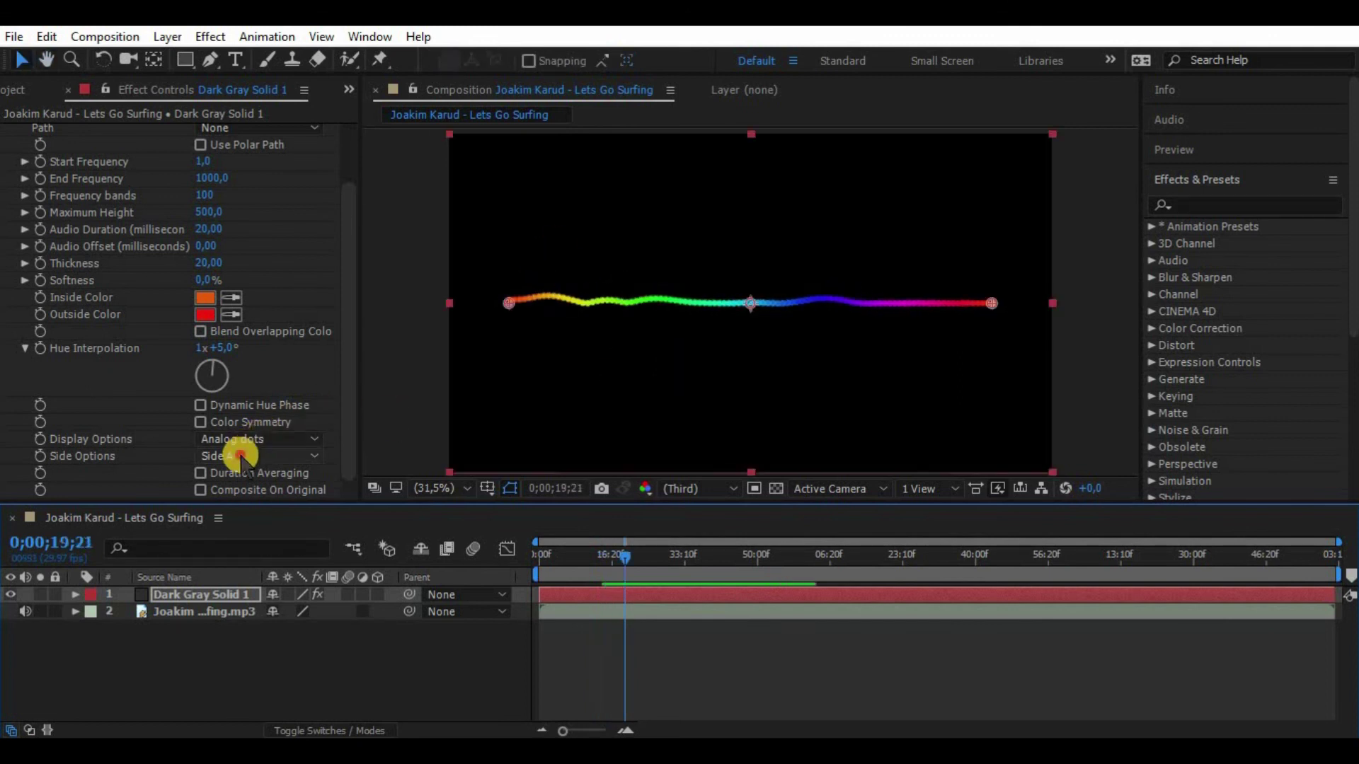
Change the side option to Side B and replay the animation from about 19 seconds
left_click(259, 456)
left_click(241, 500)
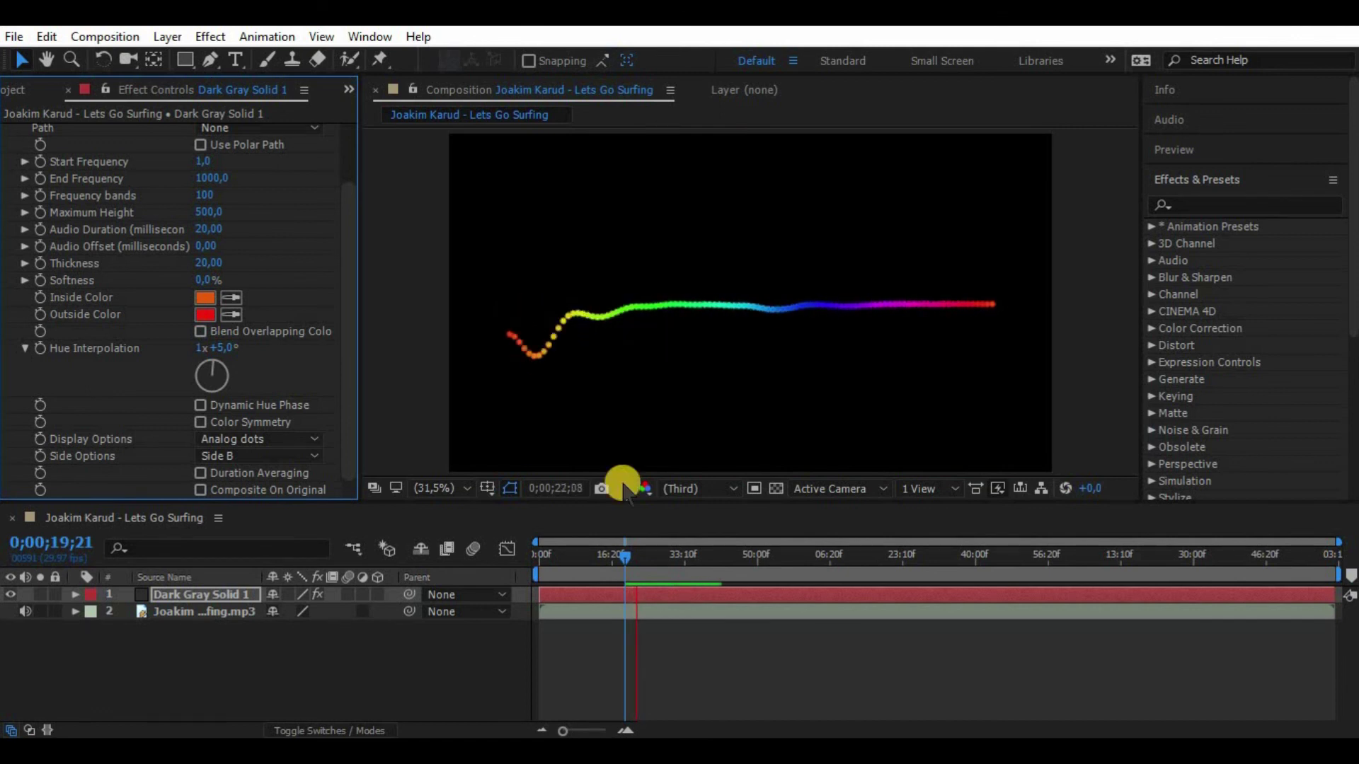
left_click(640, 556)
left_click_drag(640, 556, 626, 555)
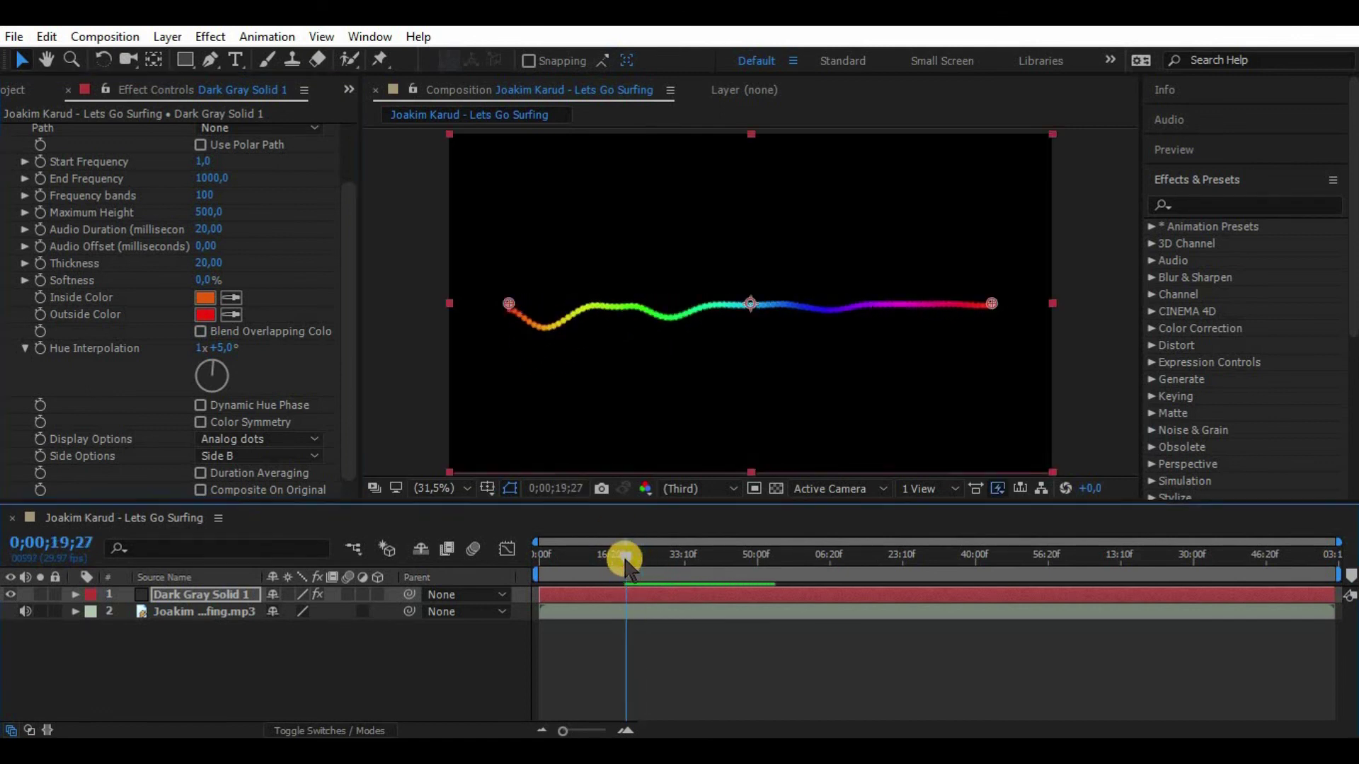
key("space")
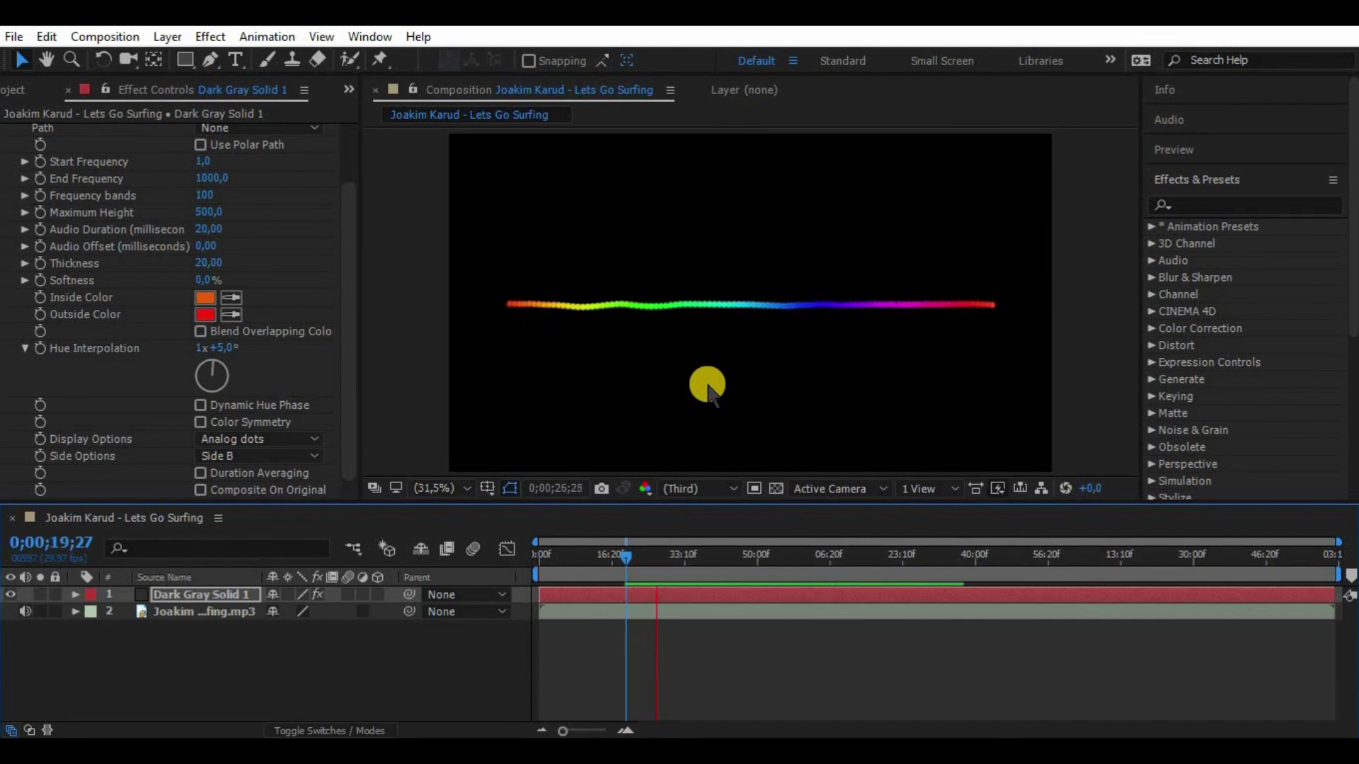
Return the side option to Side A & B and play the spectrum animation
left_click(206, 449)
left_click(255, 456)
left_click(244, 520)
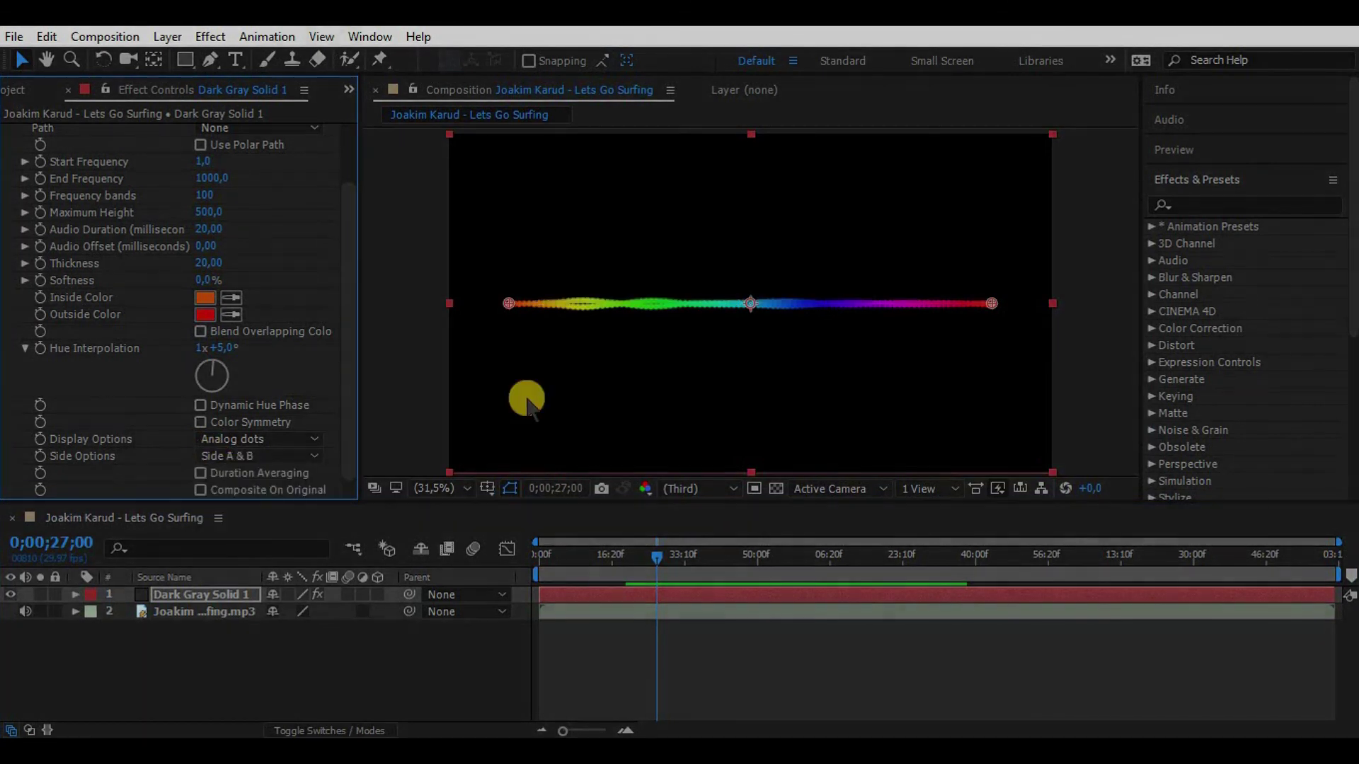
key("space")
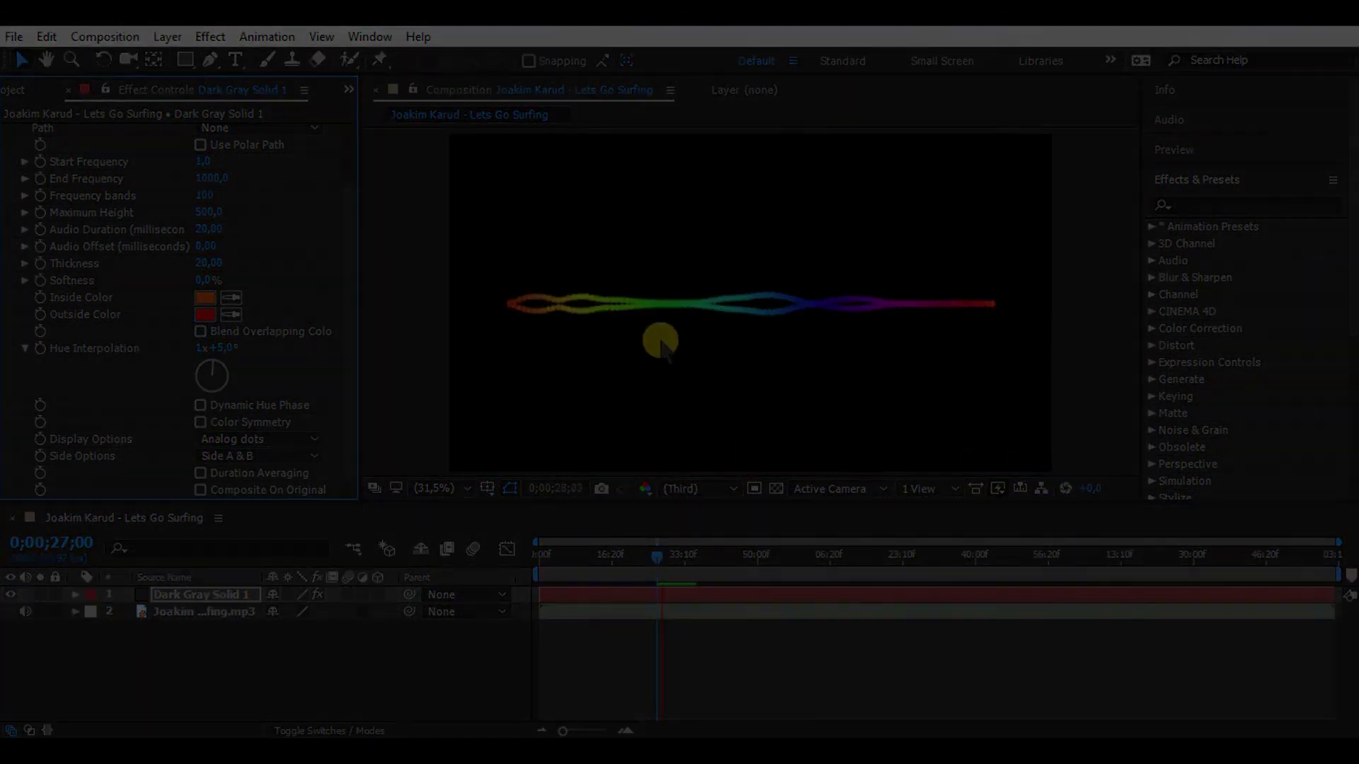